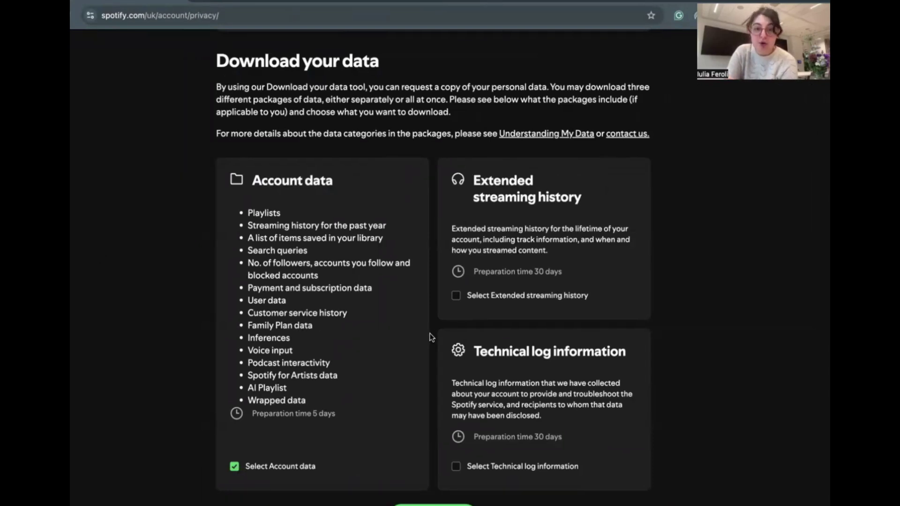
- Add Extended streaming history to the selected Account data package and request the data download
{"action": "scroll", "coordinate": [431, 336], "scroll_direction": "down", "scroll_amount": 1}
{"action": "left_click", "coordinate": [457, 258]}
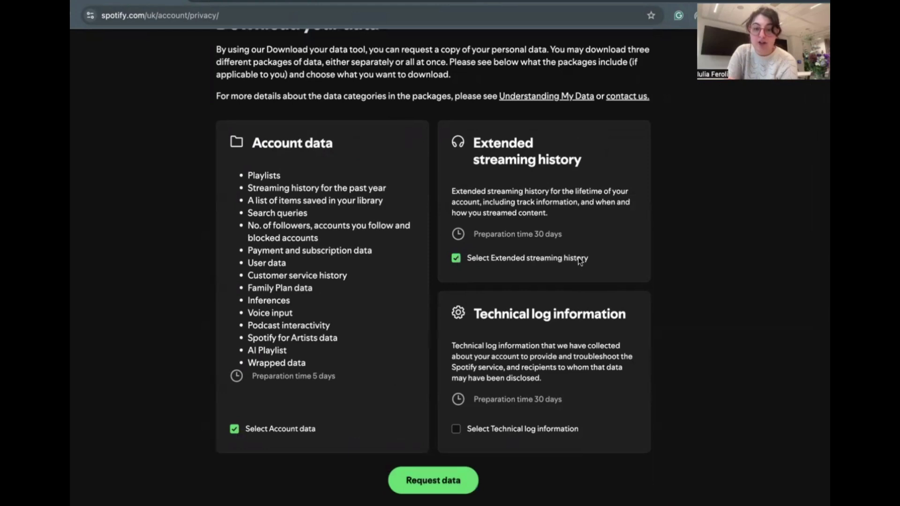
{"action": "left_click", "coordinate": [418, 481]}
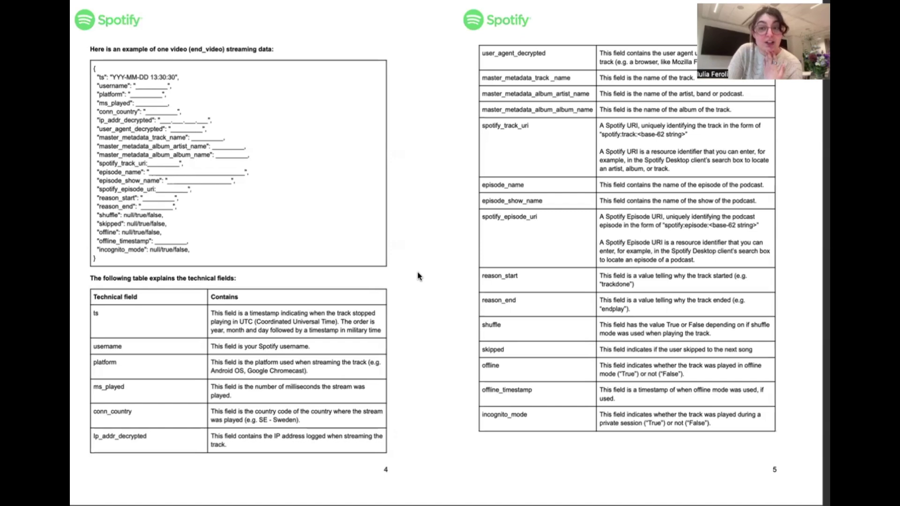
- Switch to the define_music_list.ipynb notebook and run the cell that loads Streaming_History_Audio_2023-2024_2.json into a DataFrame
{"action": "key", "text": "ctrl+Right"}
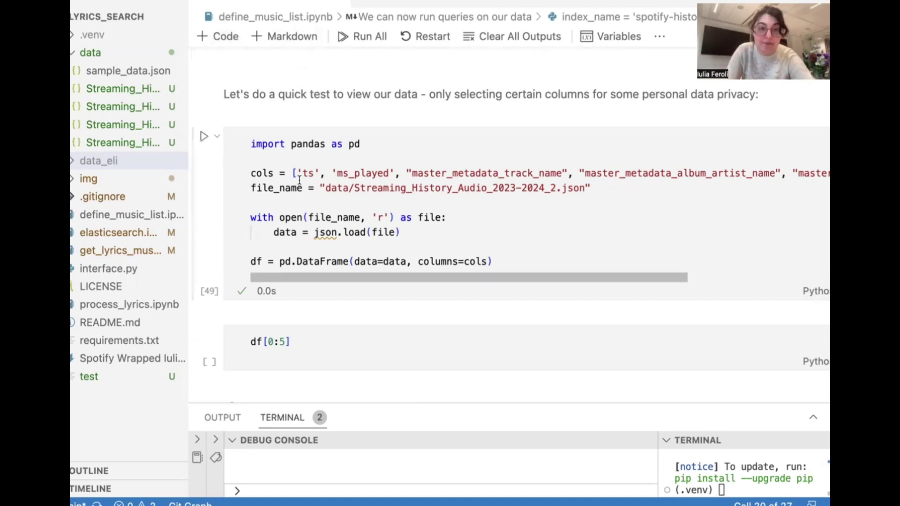
{"action": "left_click", "coordinate": [202, 137]}
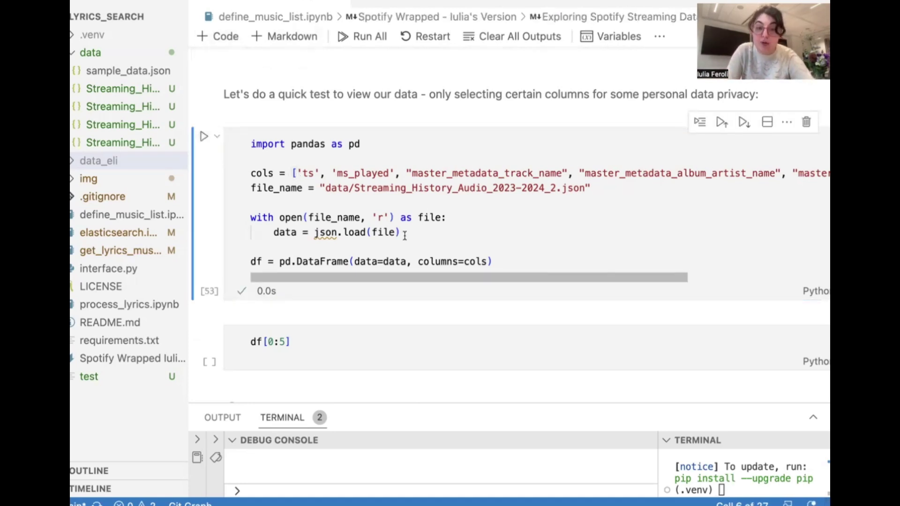
{"action": "scroll", "coordinate": [340, 326], "scroll_direction": "down", "scroll_amount": 3}
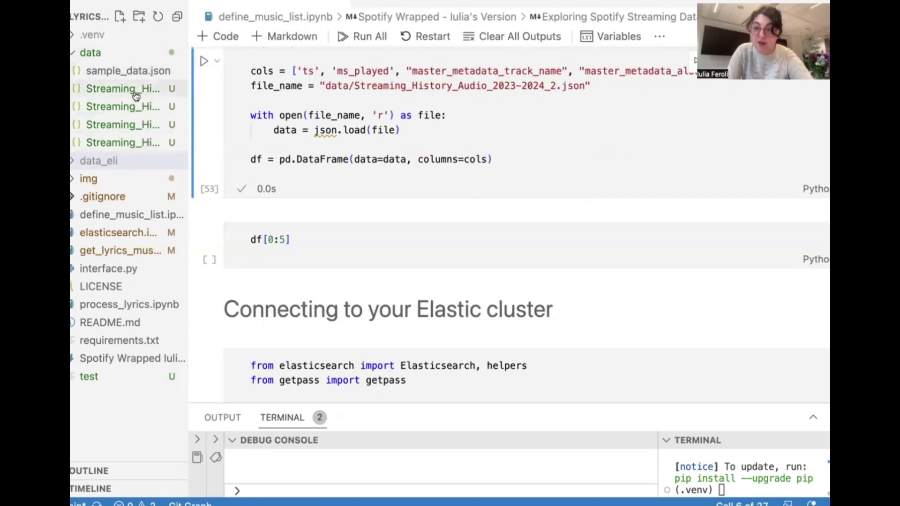
- Run the df[0:5] cell and review the track, artist and album columns of the previewed rows
{"action": "left_click", "coordinate": [401, 233]}
{"action": "scroll", "coordinate": [327, 261], "scroll_direction": "up", "scroll_amount": 2}
{"action": "key", "text": "shift+Return"}
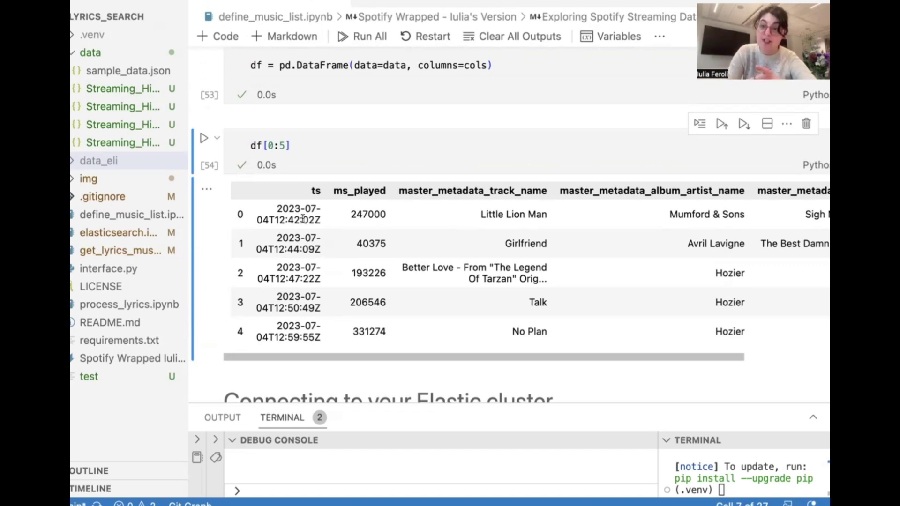
{"action": "scroll", "coordinate": [302, 218], "scroll_direction": "right", "scroll_amount": 3}
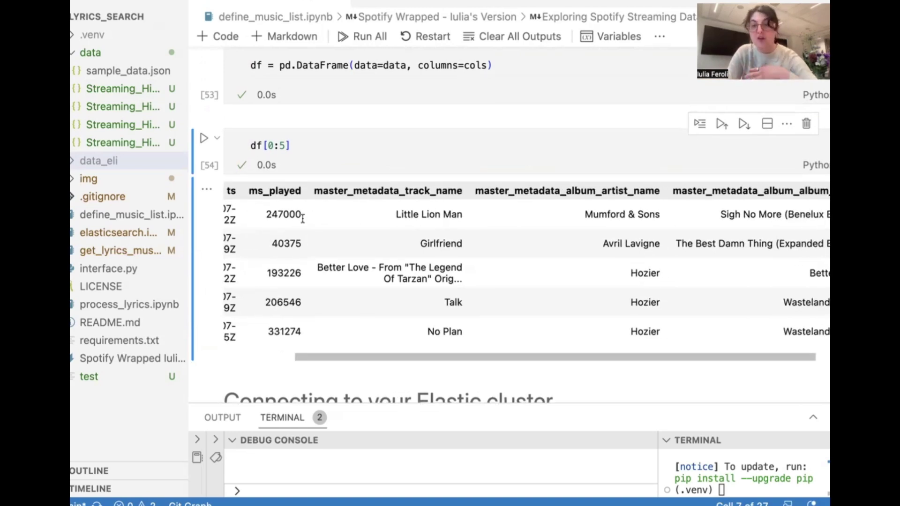
{"action": "scroll", "coordinate": [303, 218], "scroll_direction": "right", "scroll_amount": 1}
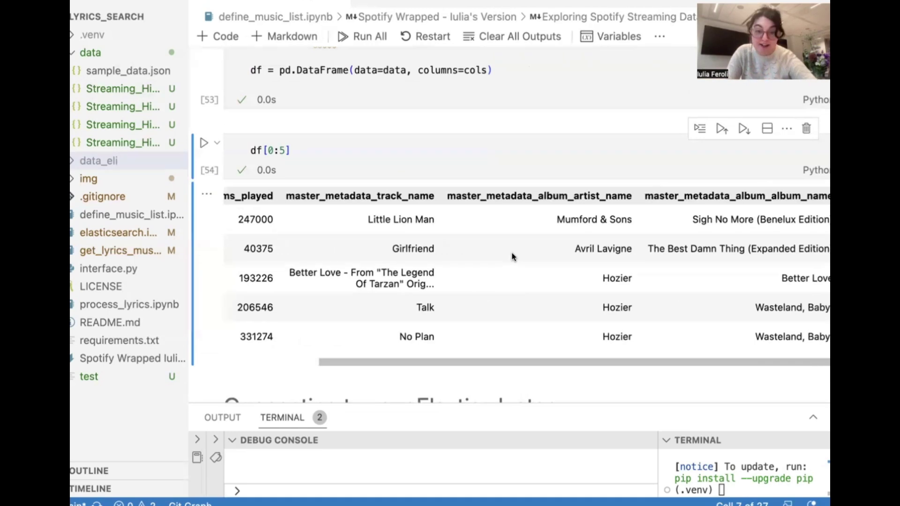
{"action": "scroll", "coordinate": [512, 256], "scroll_direction": "down", "scroll_amount": 1}
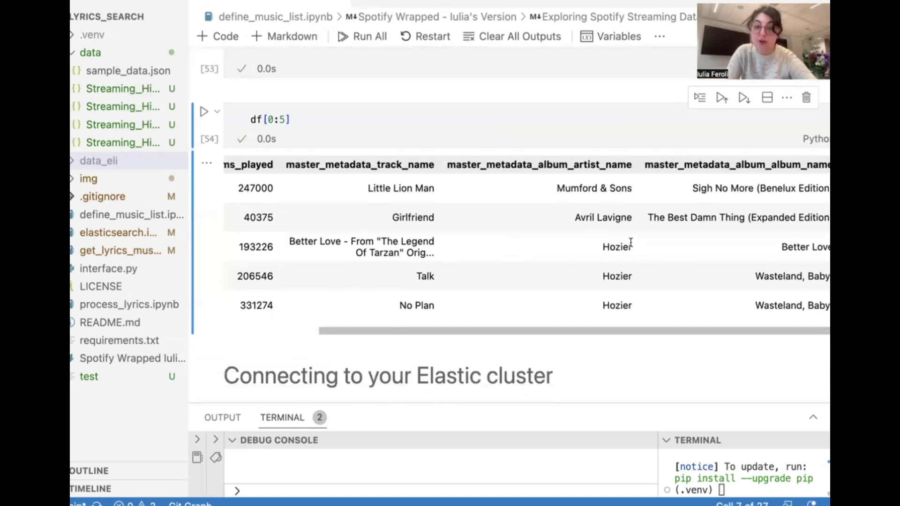
- Examine the notebook cells that connect to the Elastic cluster, create the spotify-history index and bulk-load the JSON documents
{"action": "scroll", "coordinate": [630, 242], "scroll_direction": "down", "scroll_amount": 10}
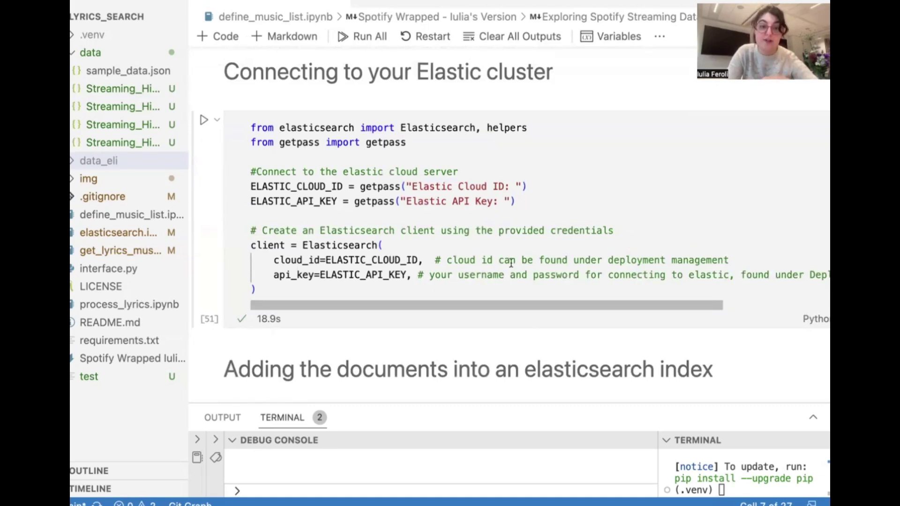
{"action": "scroll", "coordinate": [511, 263], "scroll_direction": "down", "scroll_amount": 14}
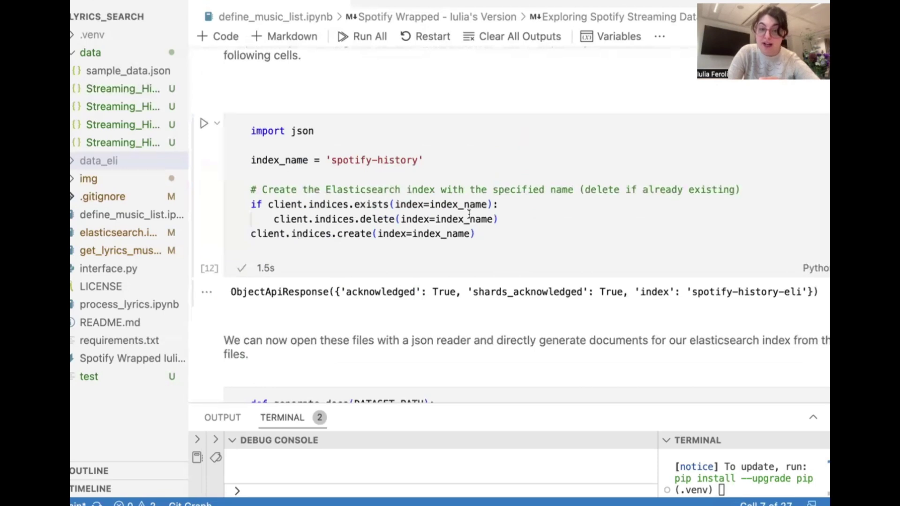
{"action": "scroll", "coordinate": [469, 213], "scroll_direction": "down", "scroll_amount": 8}
{"action": "scroll", "coordinate": [468, 213], "scroll_direction": "down", "scroll_amount": 3}
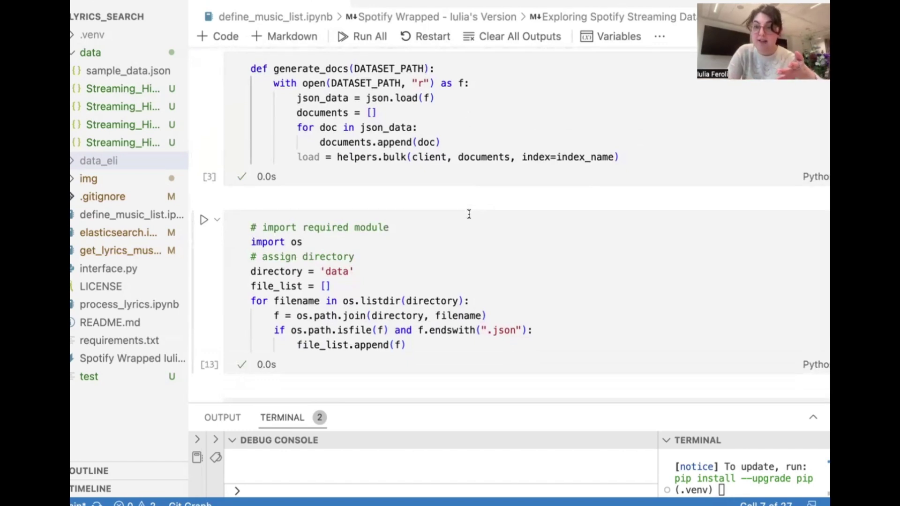
{"action": "scroll", "coordinate": [469, 213], "scroll_direction": "down", "scroll_amount": 3}
{"action": "scroll", "coordinate": [468, 214], "scroll_direction": "up", "scroll_amount": 5}
{"action": "left_click_drag", "start_coordinate": [292, 201], "coordinate": [670, 210]}
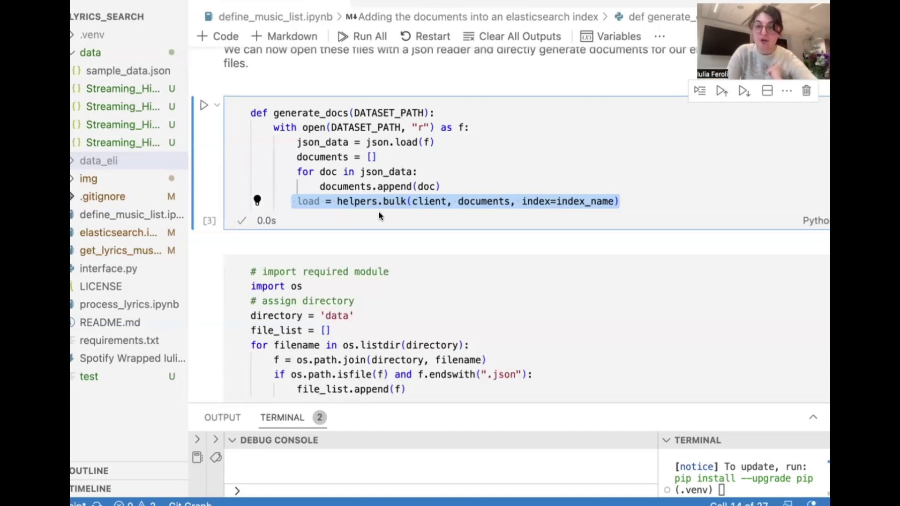
- Examine the index mappings, comparing the text type and keyword subfield of master_metadata_album_album_name
{"action": "scroll", "coordinate": [379, 215], "scroll_direction": "down", "scroll_amount": 10}
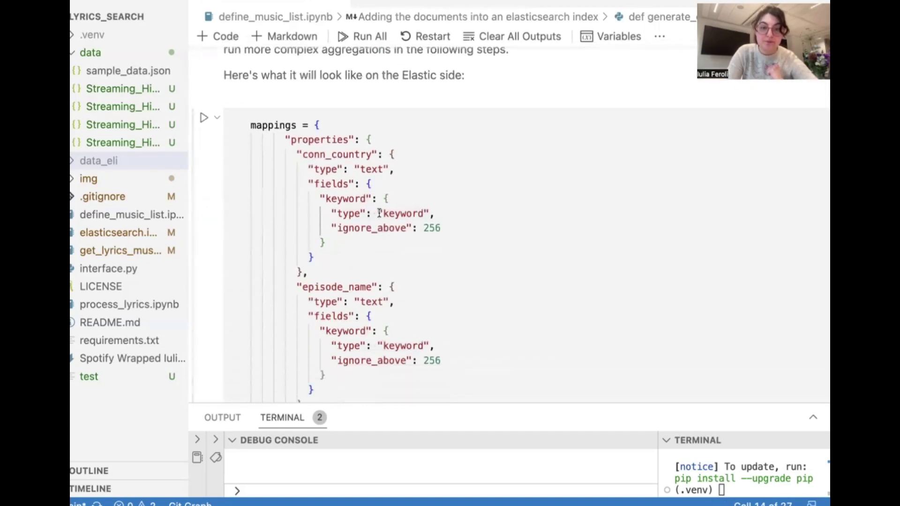
{"action": "scroll", "coordinate": [379, 213], "scroll_direction": "down", "scroll_amount": 1}
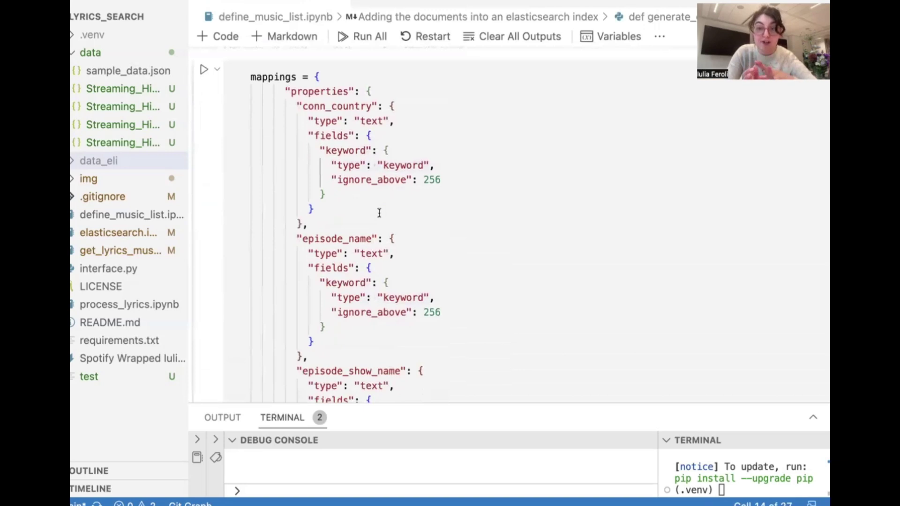
{"action": "left_click", "coordinate": [380, 213]}
{"action": "scroll", "coordinate": [379, 213], "scroll_direction": "down", "scroll_amount": 10}
{"action": "left_click_drag", "start_coordinate": [314, 245], "coordinate": [384, 245]}
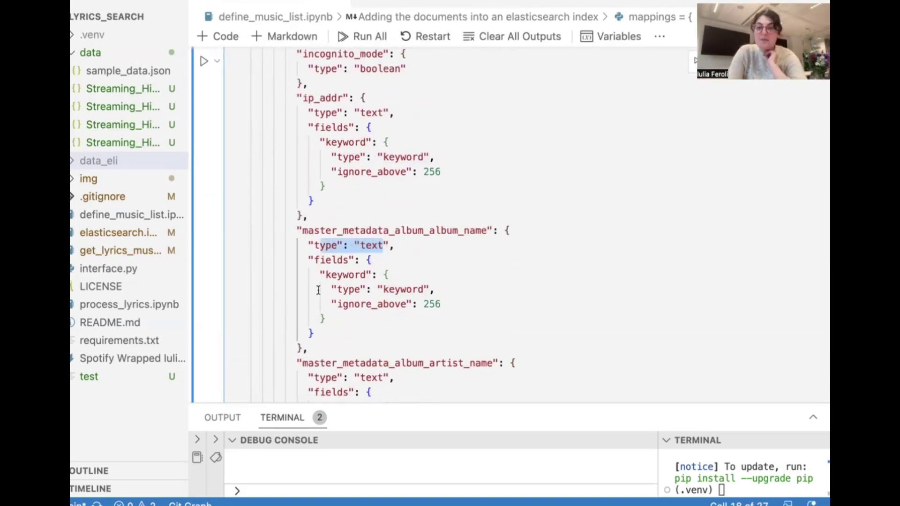
{"action": "scroll", "coordinate": [318, 287], "scroll_direction": "down", "scroll_amount": 2}
{"action": "left_click_drag", "start_coordinate": [298, 206], "coordinate": [389, 206]}
{"action": "left_click_drag", "start_coordinate": [320, 250], "coordinate": [446, 249]}
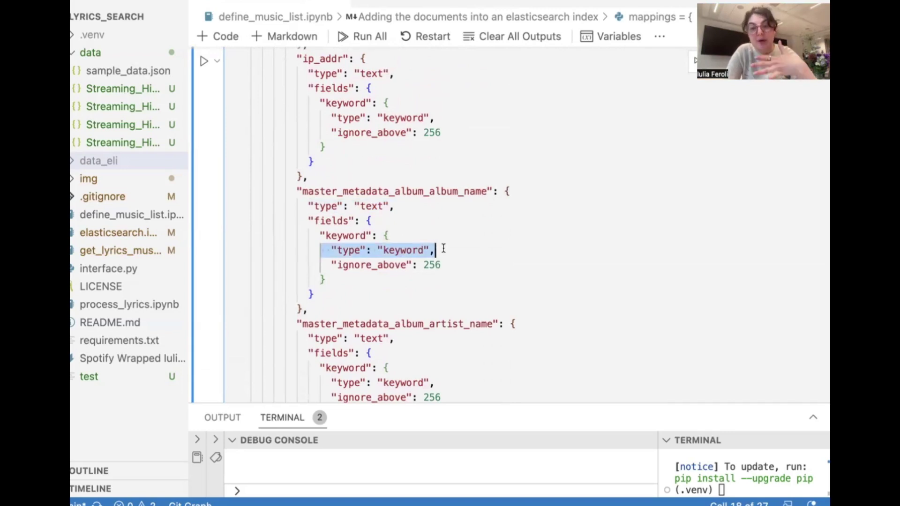
{"action": "scroll", "coordinate": [442, 248], "scroll_direction": "down", "scroll_amount": 1}
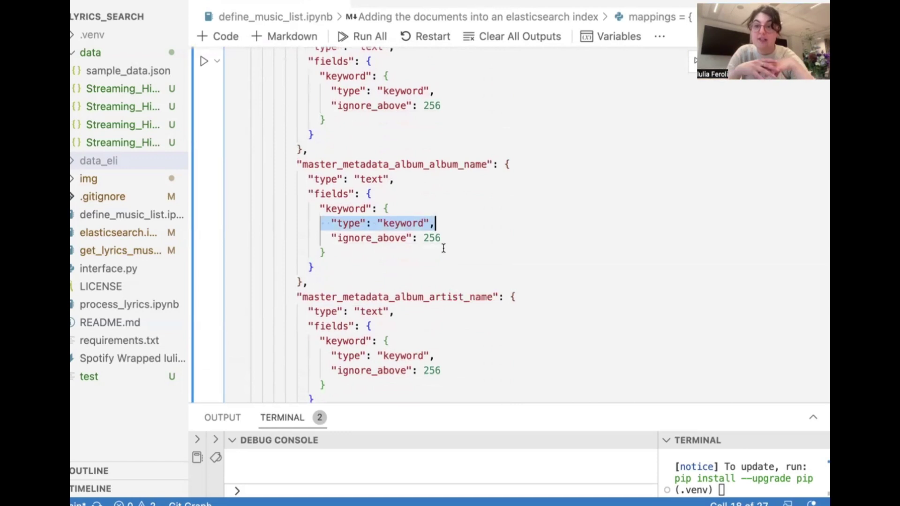
{"action": "scroll", "coordinate": [443, 248], "scroll_direction": "down", "scroll_amount": 5}
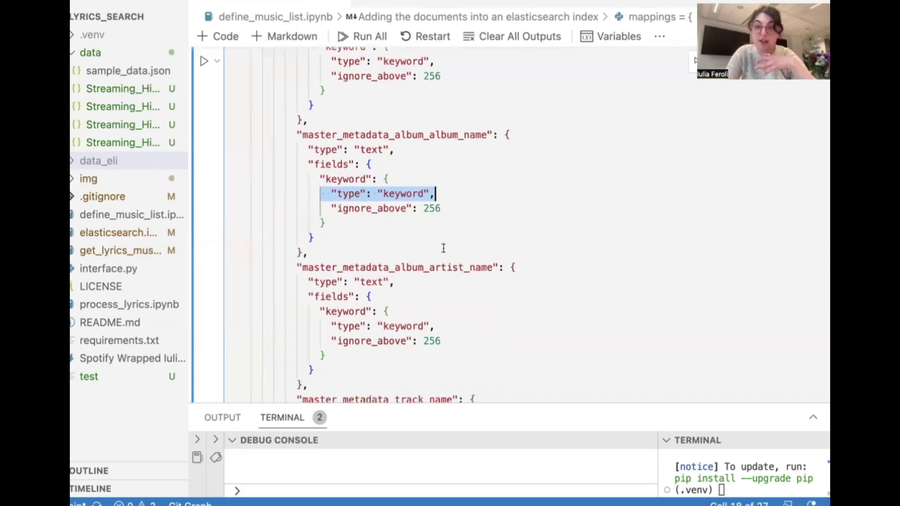
- Run the match query for the artist Hozier on the spotify-history index and check the returned hit count and tracks
{"action": "scroll", "coordinate": [443, 248], "scroll_direction": "down", "scroll_amount": 15}
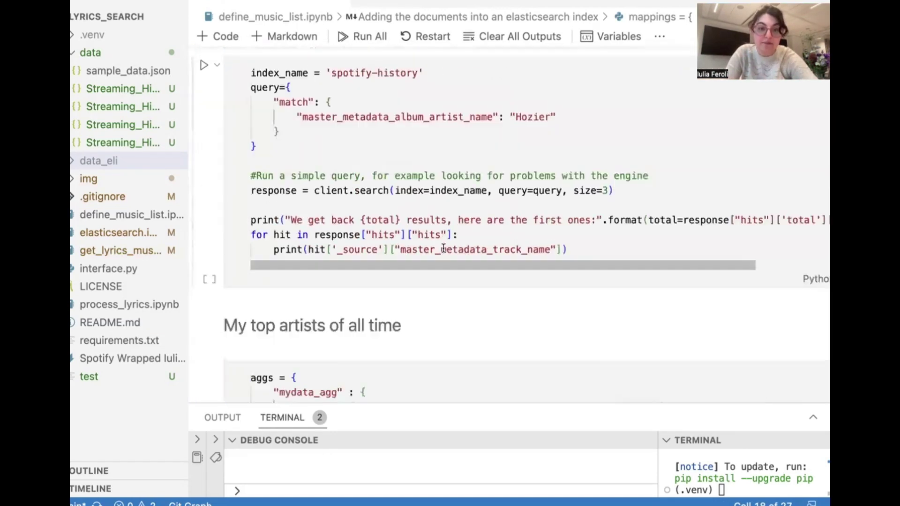
{"action": "scroll", "coordinate": [443, 248], "scroll_direction": "up", "scroll_amount": 3}
{"action": "left_click", "coordinate": [443, 247]}
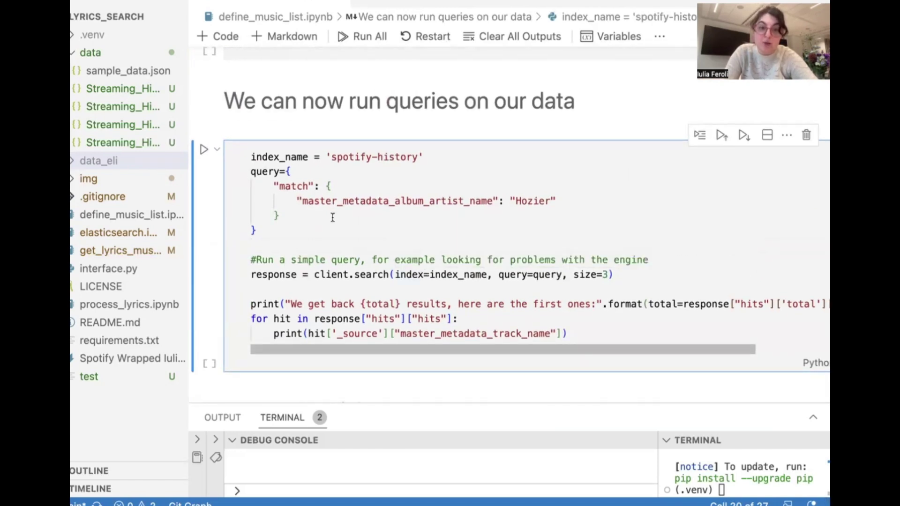
{"action": "left_click_drag", "start_coordinate": [280, 186], "coordinate": [359, 215]}
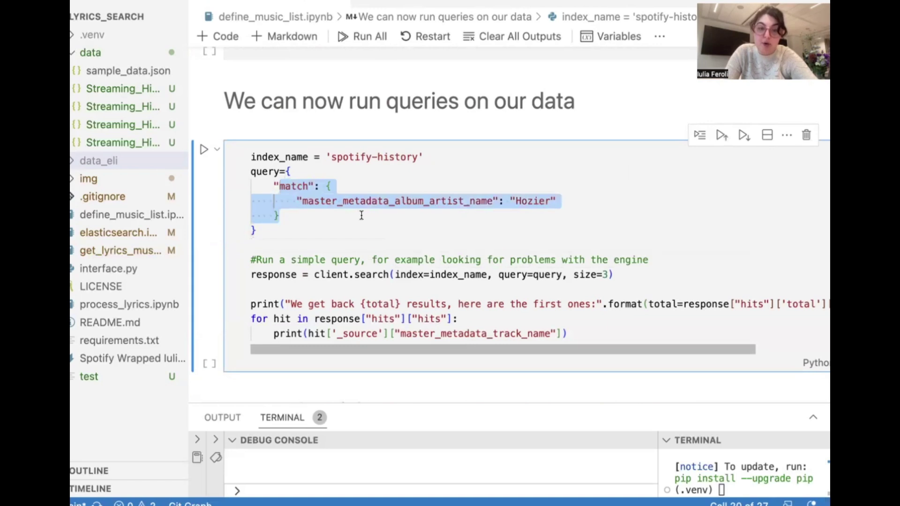
{"action": "double_click", "coordinate": [533, 202]}
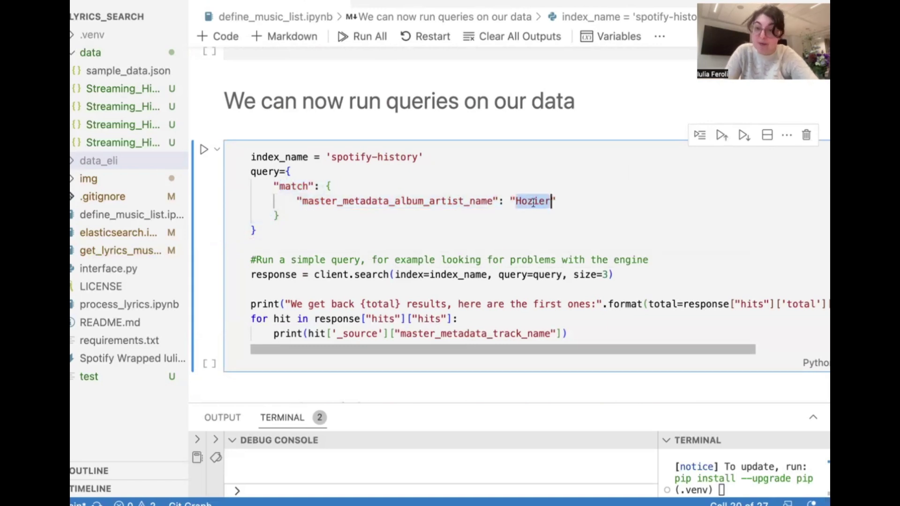
{"action": "scroll", "coordinate": [533, 201], "scroll_direction": "down", "scroll_amount": 1}
{"action": "left_click", "coordinate": [202, 123]}
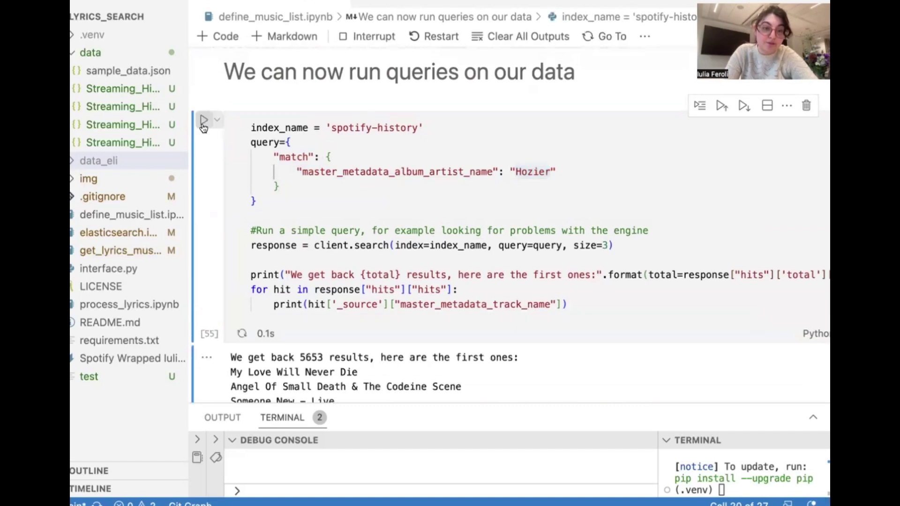
{"action": "scroll", "coordinate": [372, 244], "scroll_direction": "down", "scroll_amount": 3}
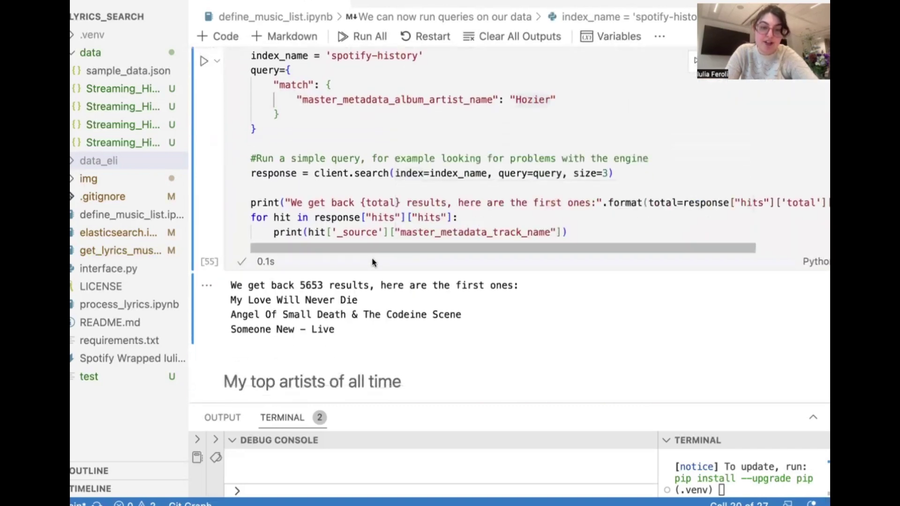
{"action": "double_click", "coordinate": [310, 285]}
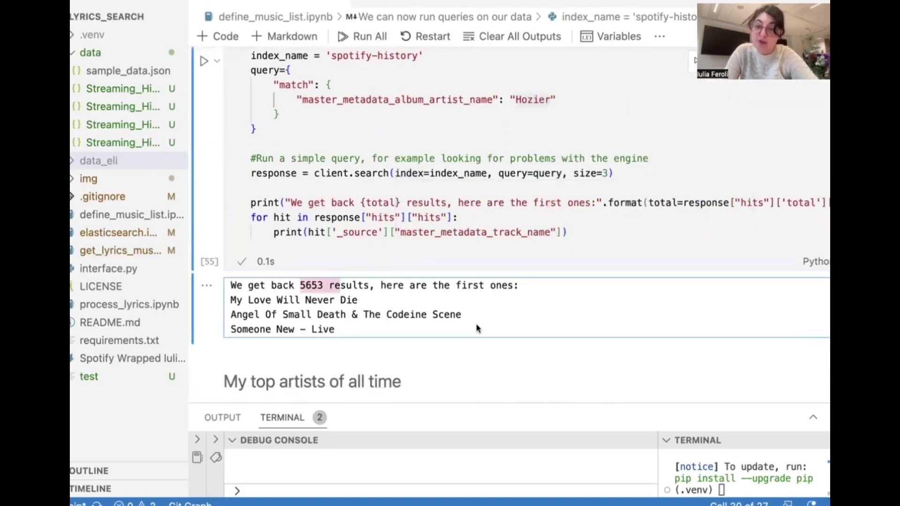
{"action": "scroll", "coordinate": [478, 328], "scroll_direction": "up", "scroll_amount": 2}
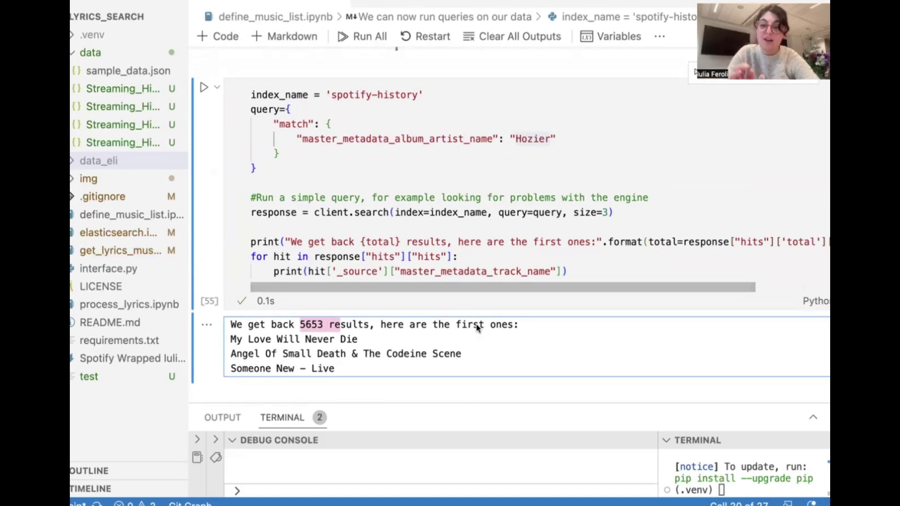
- Review the 2024–2025 ts range filter and top_artists keyword aggregation, and run the cell listing 2024 artists by number of plays
{"action": "scroll", "coordinate": [477, 327], "scroll_direction": "down", "scroll_amount": 5}
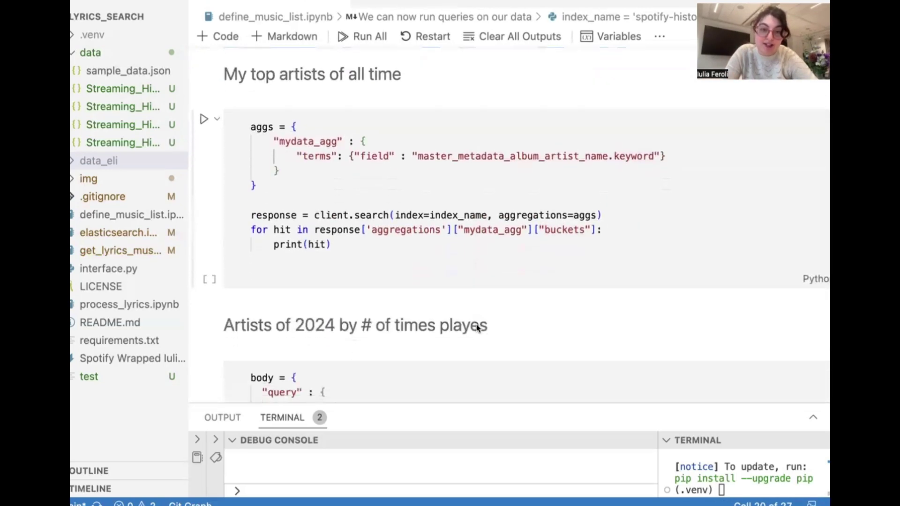
{"action": "scroll", "coordinate": [421, 171], "scroll_direction": "down", "scroll_amount": 5}
{"action": "left_click", "coordinate": [323, 182]}
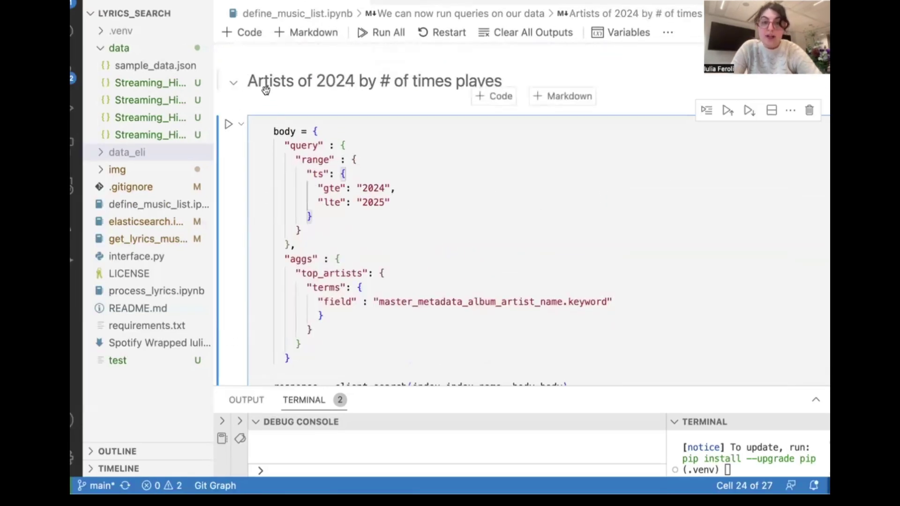
{"action": "left_click", "coordinate": [288, 93]}
{"action": "scroll", "coordinate": [310, 117], "scroll_direction": "down", "scroll_amount": 2}
{"action": "left_click_drag", "start_coordinate": [300, 122], "coordinate": [401, 161]}
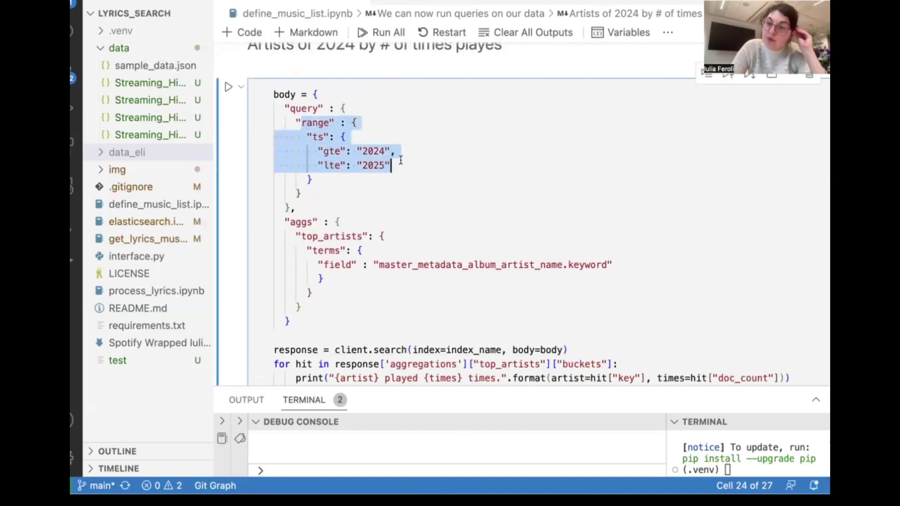
{"action": "left_click", "coordinate": [315, 137]}
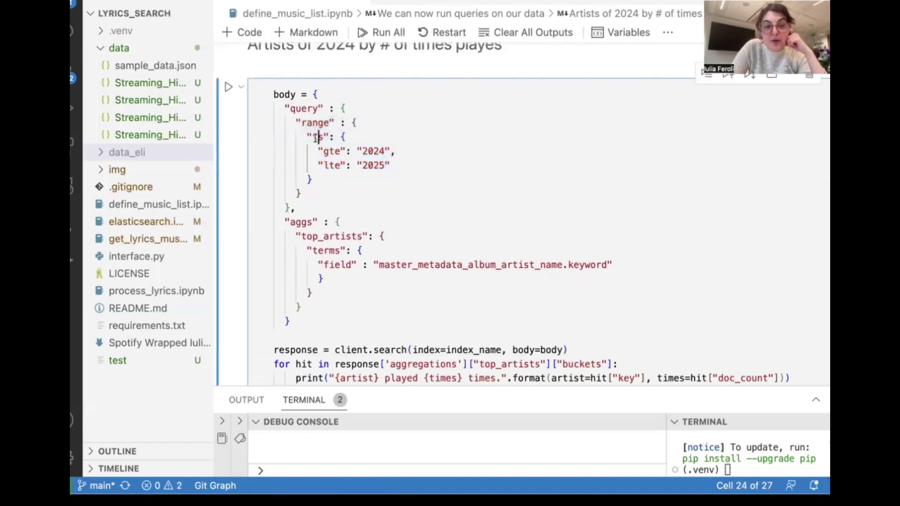
{"action": "double_click", "coordinate": [315, 137]}
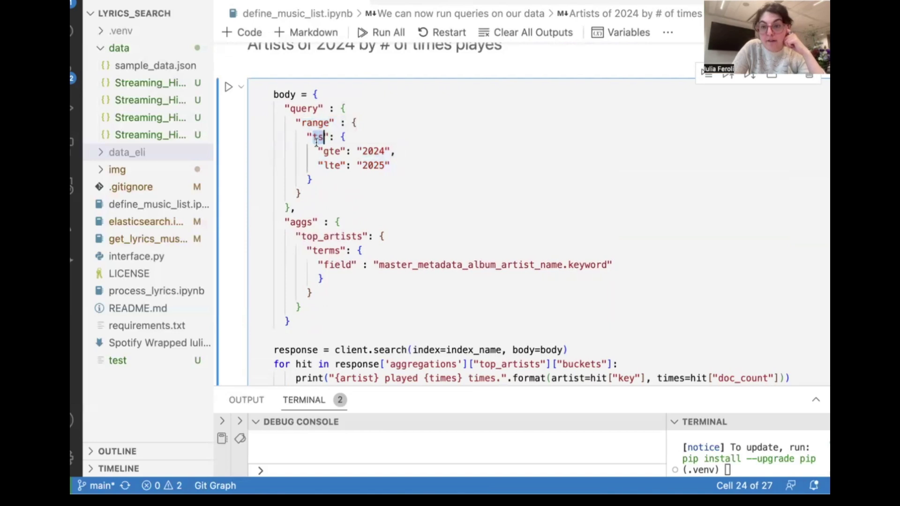
{"action": "scroll", "coordinate": [315, 140], "scroll_direction": "down", "scroll_amount": 1}
{"action": "left_click_drag", "start_coordinate": [301, 214], "coordinate": [385, 216]}
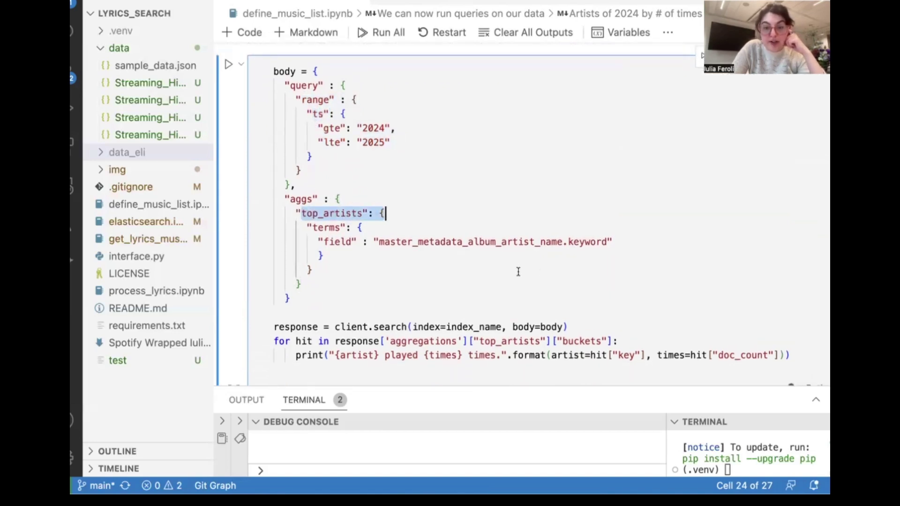
{"action": "double_click", "coordinate": [588, 242]}
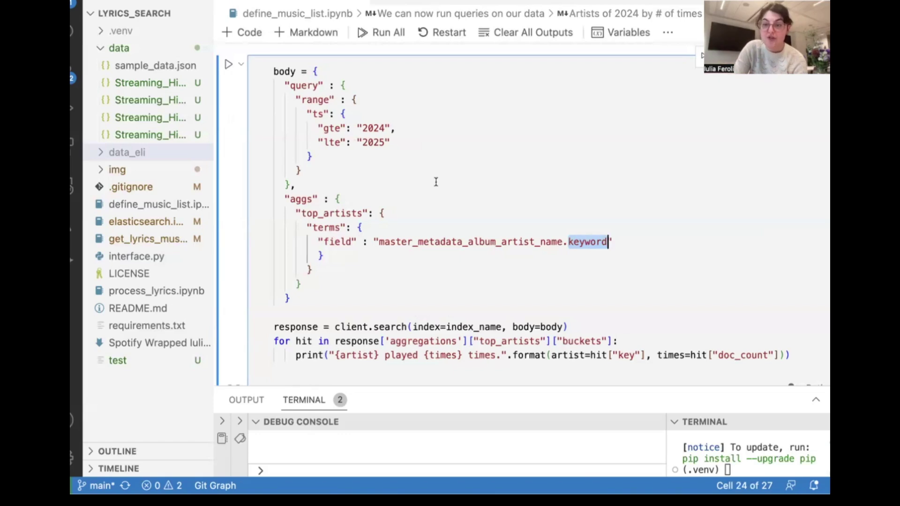
{"action": "key", "text": "shift+Return"}
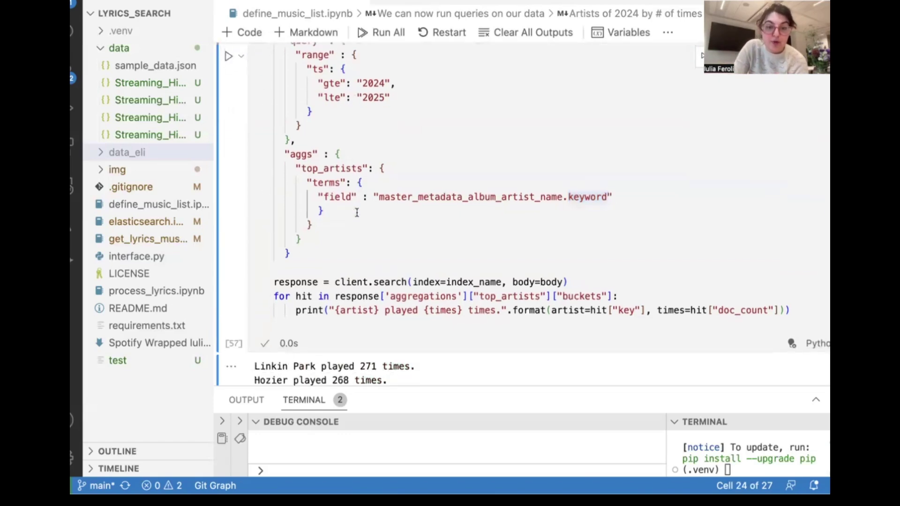
- Check the play counts listed for the top 2024 artists, comparing the Linkin Park and Hozier lines
{"action": "scroll", "coordinate": [357, 215], "scroll_direction": "down", "scroll_amount": 1}
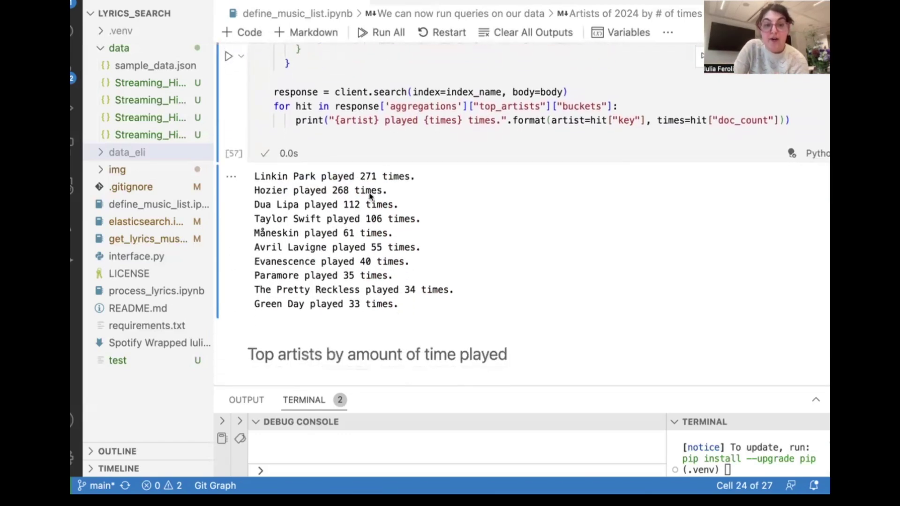
{"action": "left_click", "coordinate": [326, 173]}
{"action": "left_click_drag", "start_coordinate": [326, 173], "coordinate": [427, 177]}
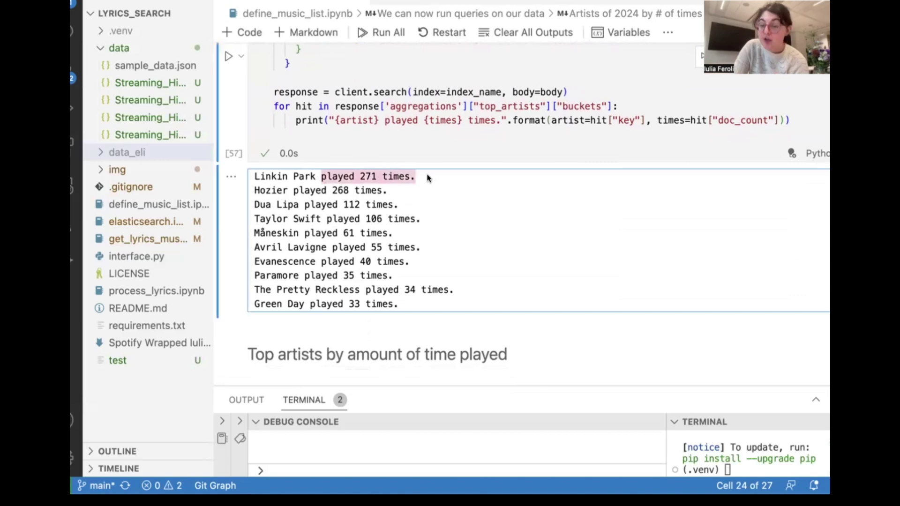
{"action": "triple_click", "coordinate": [280, 188]}
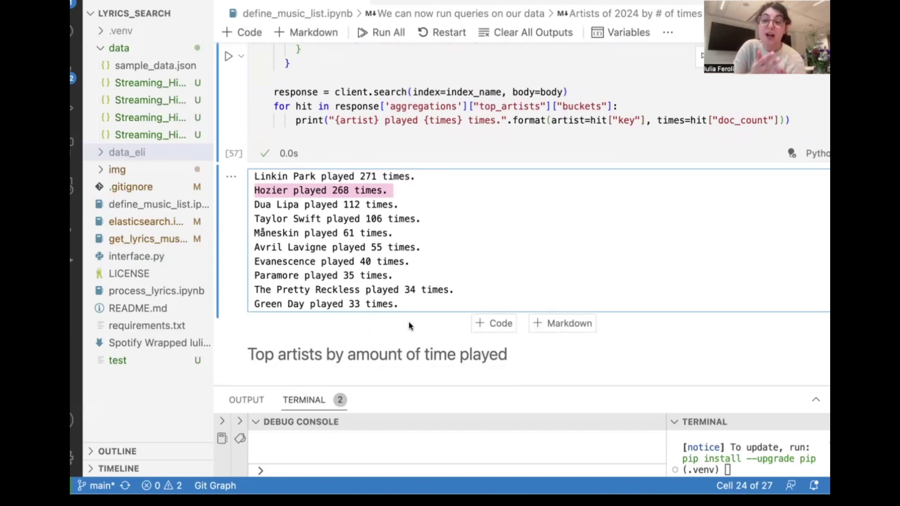
- Examine the time-played query's 2024–2025 ts range filter and its artist keyword terms aggregation ordered by minutes_played descending
{"action": "scroll", "coordinate": [408, 325], "scroll_direction": "down", "scroll_amount": 10}
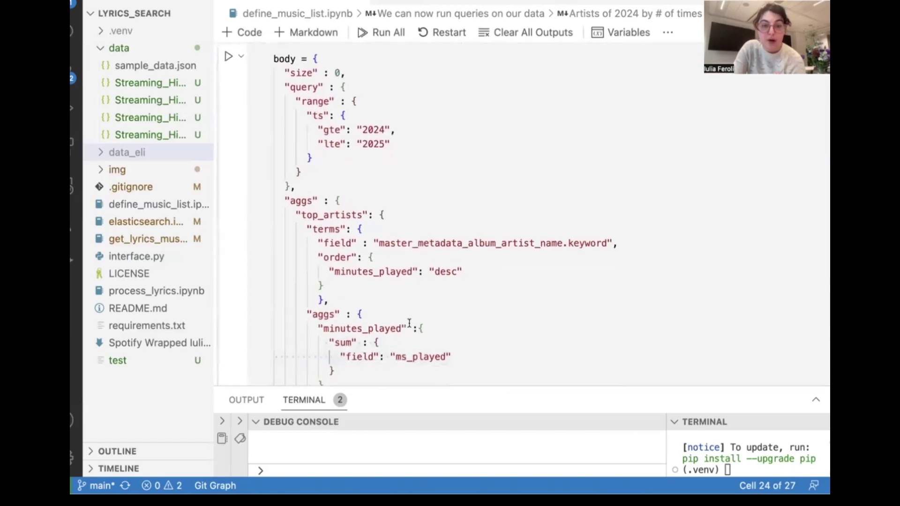
{"action": "scroll", "coordinate": [409, 323], "scroll_direction": "up", "scroll_amount": 2}
{"action": "left_click", "coordinate": [409, 324]}
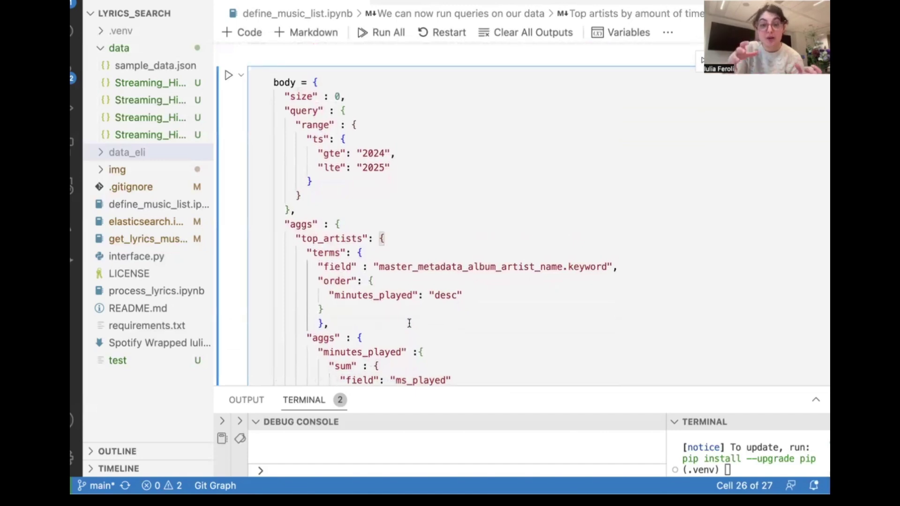
{"action": "scroll", "coordinate": [409, 323], "scroll_direction": "down", "scroll_amount": 2}
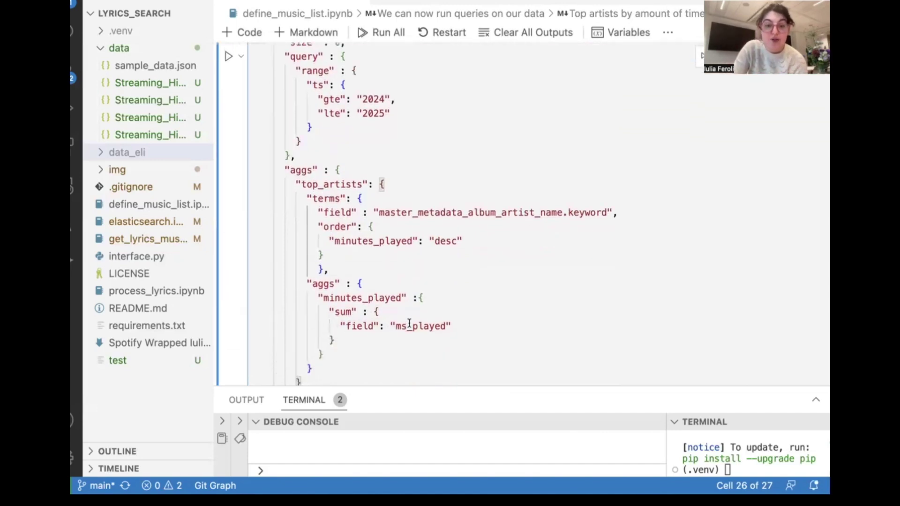
{"action": "left_click_drag", "start_coordinate": [291, 56], "coordinate": [400, 171]}
{"action": "scroll", "coordinate": [399, 172], "scroll_direction": "down", "scroll_amount": 2}
{"action": "left_click_drag", "start_coordinate": [308, 196], "coordinate": [459, 229]}
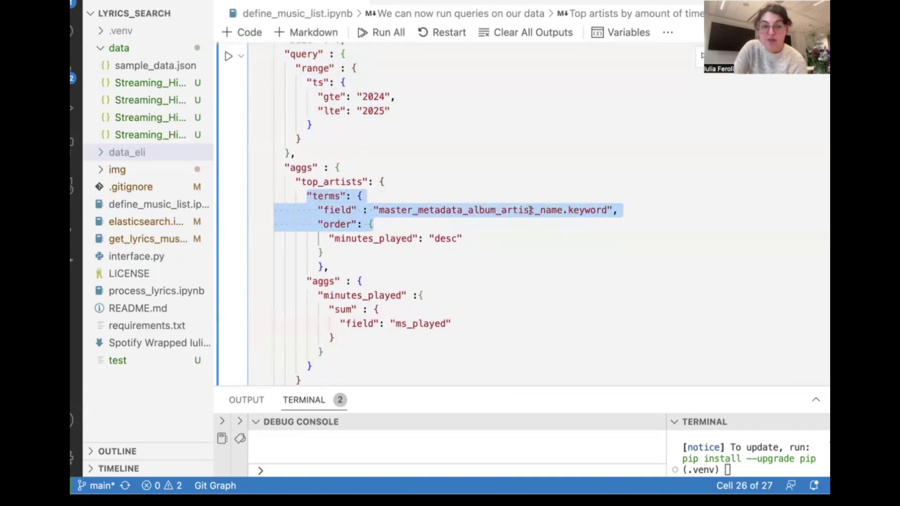
{"action": "scroll", "coordinate": [530, 211], "scroll_direction": "down", "scroll_amount": 2}
{"action": "left_click_drag", "start_coordinate": [373, 157], "coordinate": [456, 167]}
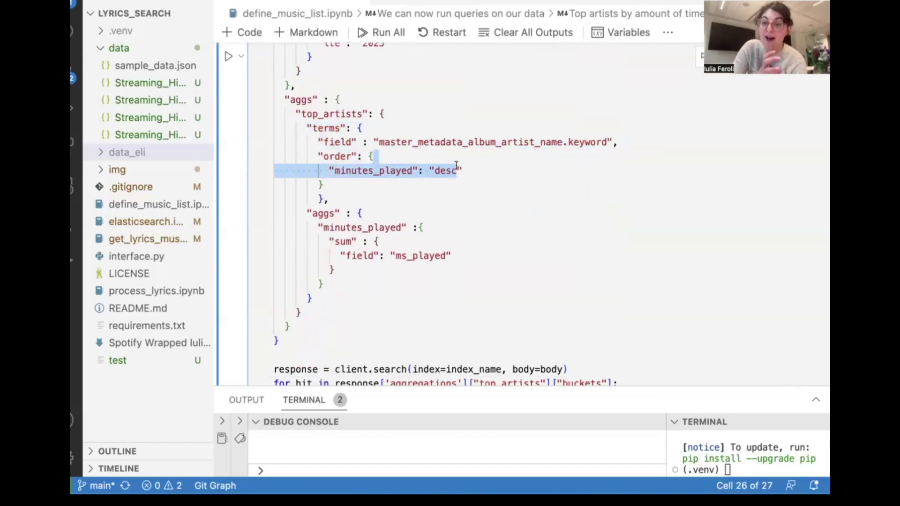
- Examine the nested minutes_played aggregation that sums the ms_played field for each artist
{"action": "scroll", "coordinate": [455, 166], "scroll_direction": "down", "scroll_amount": 2}
{"action": "left_click_drag", "start_coordinate": [307, 182], "coordinate": [452, 223]}
{"action": "scroll", "coordinate": [468, 223], "scroll_direction": "down", "scroll_amount": 2}
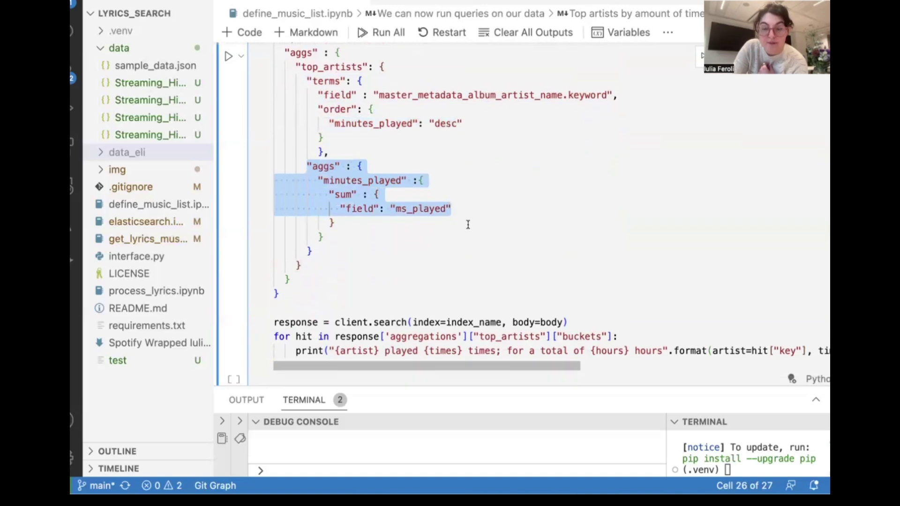
{"action": "double_click", "coordinate": [337, 184]}
{"action": "scroll", "coordinate": [338, 184], "scroll_direction": "left", "scroll_amount": 1}
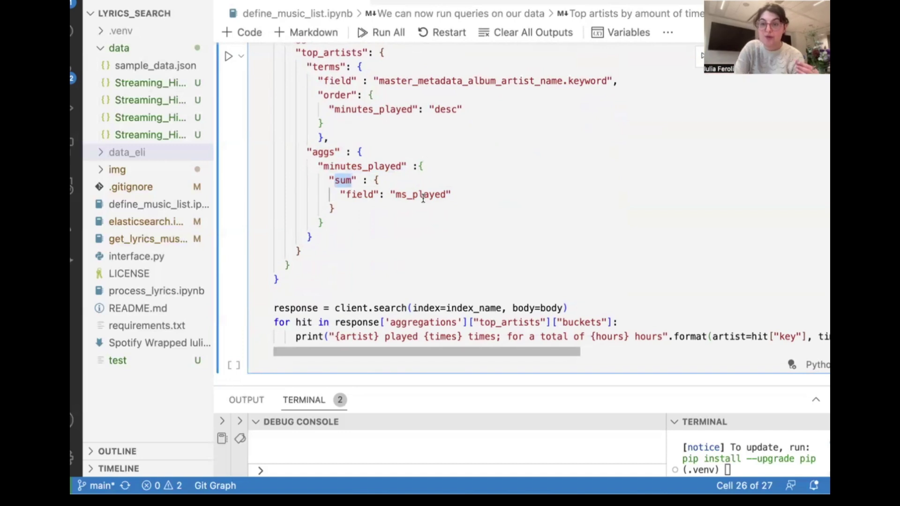
- Run the cell ranking top artists by amount of time played and check the top artist's plays and total hours
{"action": "scroll", "coordinate": [421, 196], "scroll_direction": "down", "scroll_amount": 3}
{"action": "left_click", "coordinate": [227, 57]}
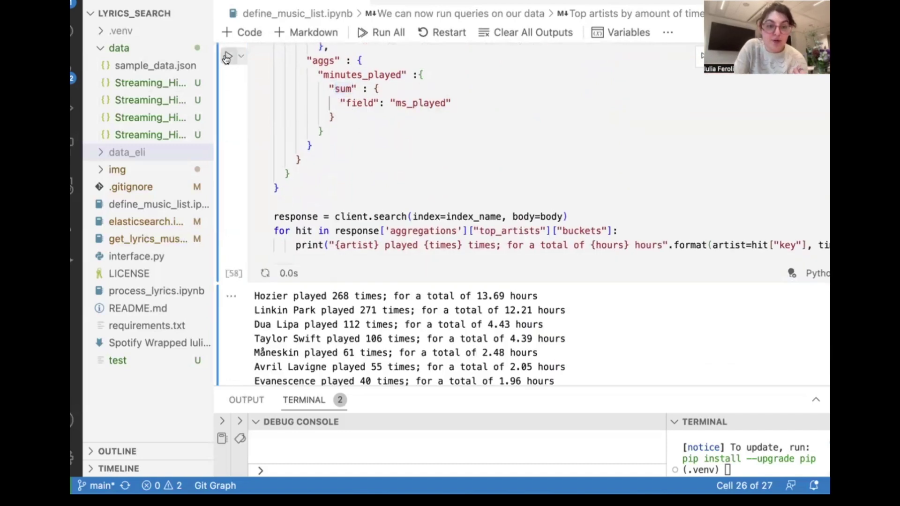
{"action": "scroll", "coordinate": [336, 220], "scroll_direction": "down", "scroll_amount": 2}
{"action": "left_click", "coordinate": [261, 208]}
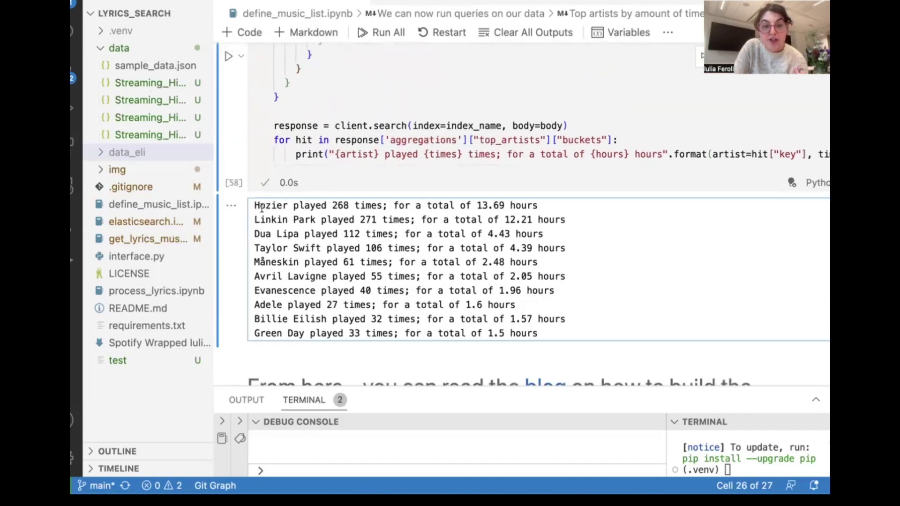
{"action": "triple_click", "coordinate": [262, 208]}
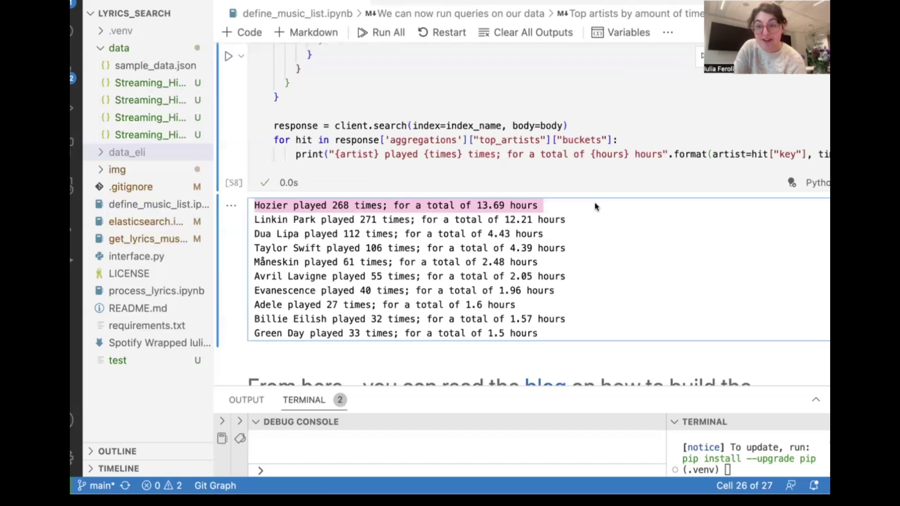
{"action": "scroll", "coordinate": [524, 216], "scroll_direction": "down", "scroll_amount": 2}
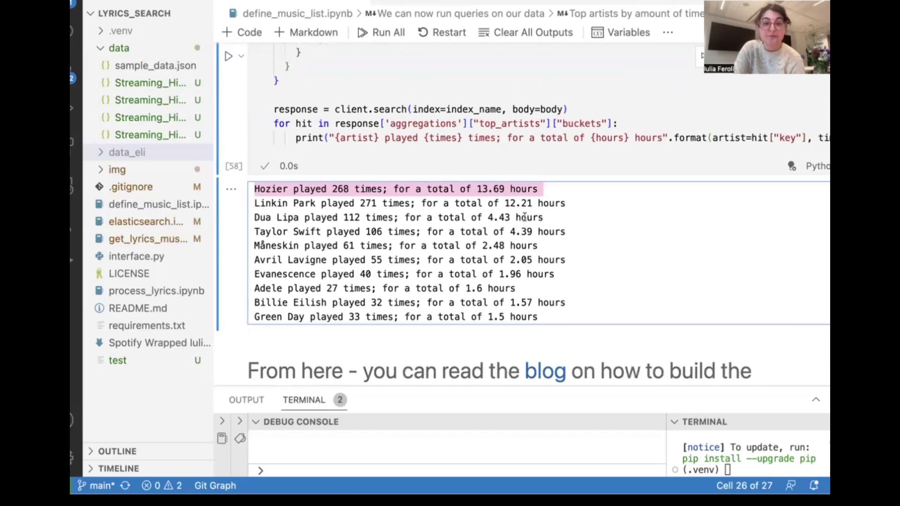
- Switch to the Elastic Dev Tools Console and run GET spotify-history to retrieve the index definition
{"action": "key", "text": "ctrl+Right"}
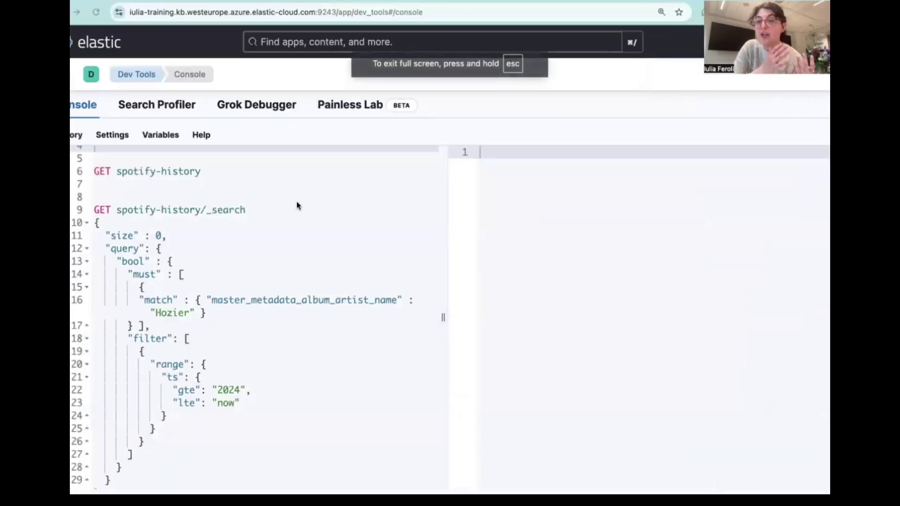
{"action": "left_click", "coordinate": [223, 173]}
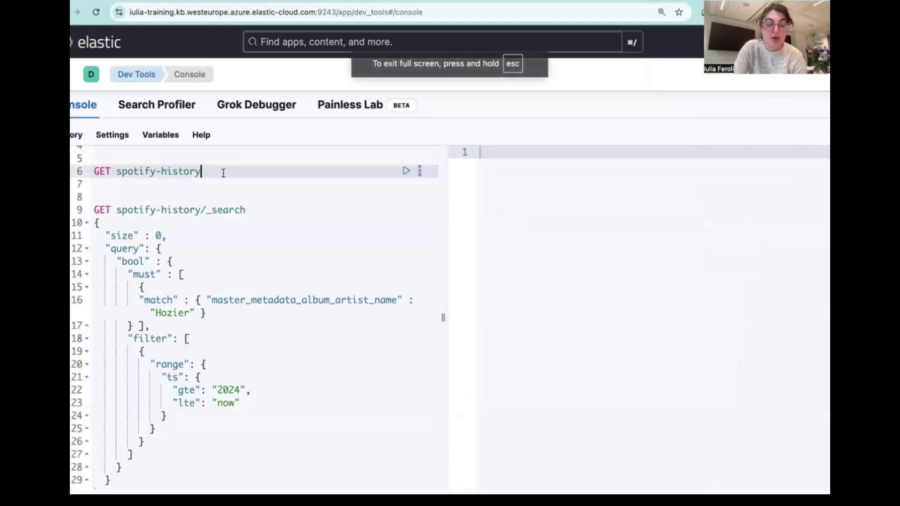
{"action": "key", "text": "super+Return"}
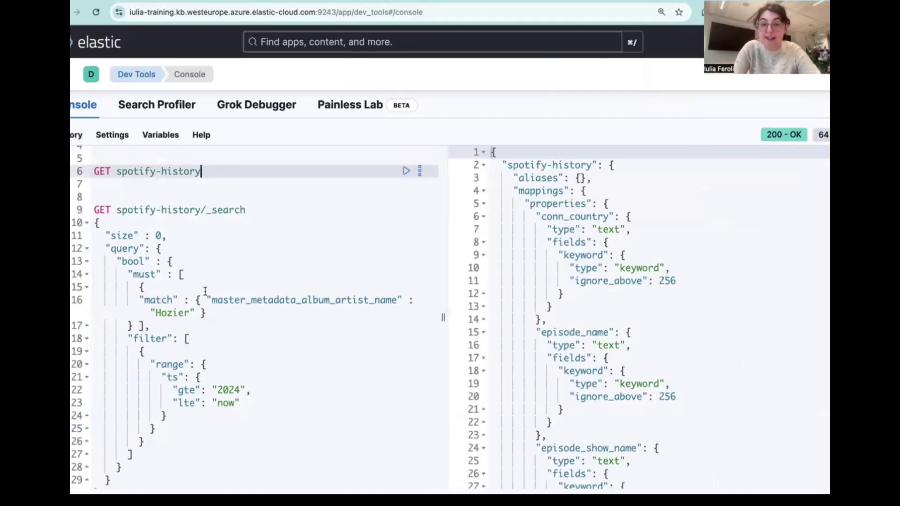
- Run the spotify-history bool search matching Hozier with ts from 2024 to now, and check the total hits value
{"action": "scroll", "coordinate": [223, 255], "scroll_direction": "down", "scroll_amount": 1}
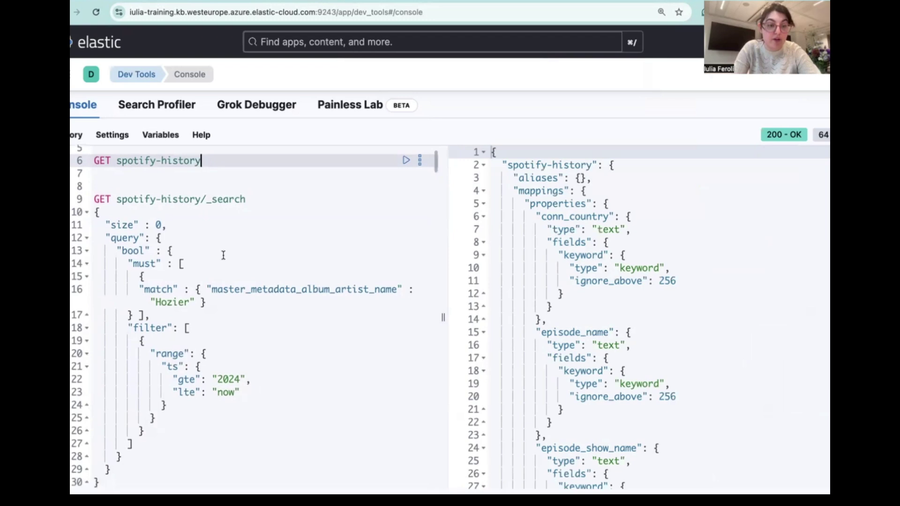
{"action": "left_click", "coordinate": [160, 204]}
{"action": "scroll", "coordinate": [188, 229], "scroll_direction": "down", "scroll_amount": 1}
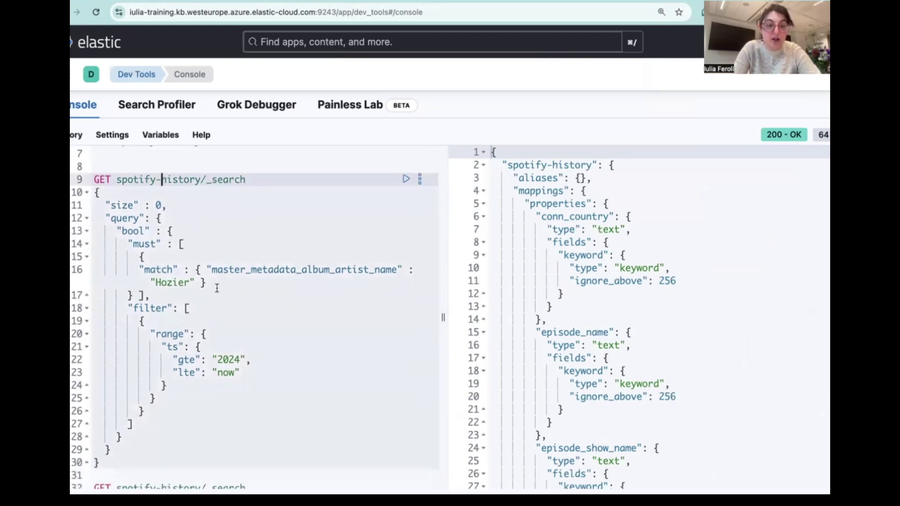
{"action": "left_click", "coordinate": [177, 283]}
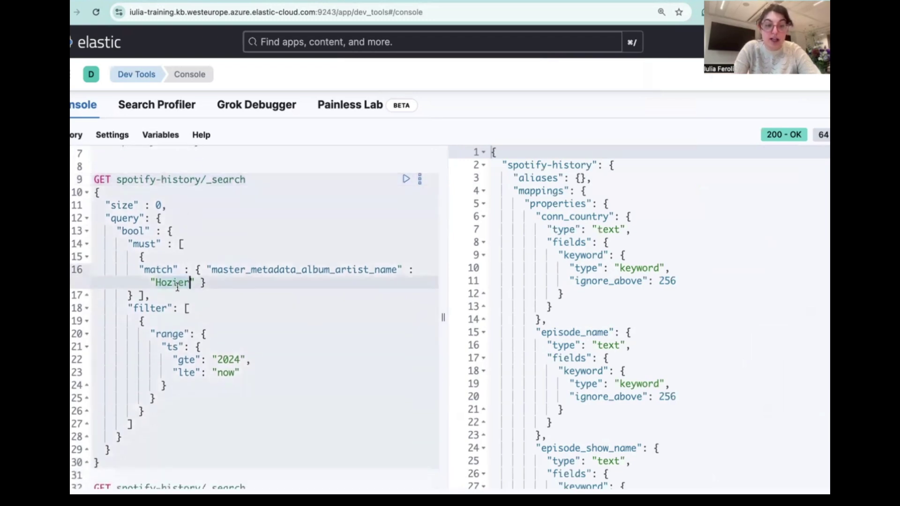
{"action": "left_click", "coordinate": [272, 181]}
{"action": "key", "text": "super+Return"}
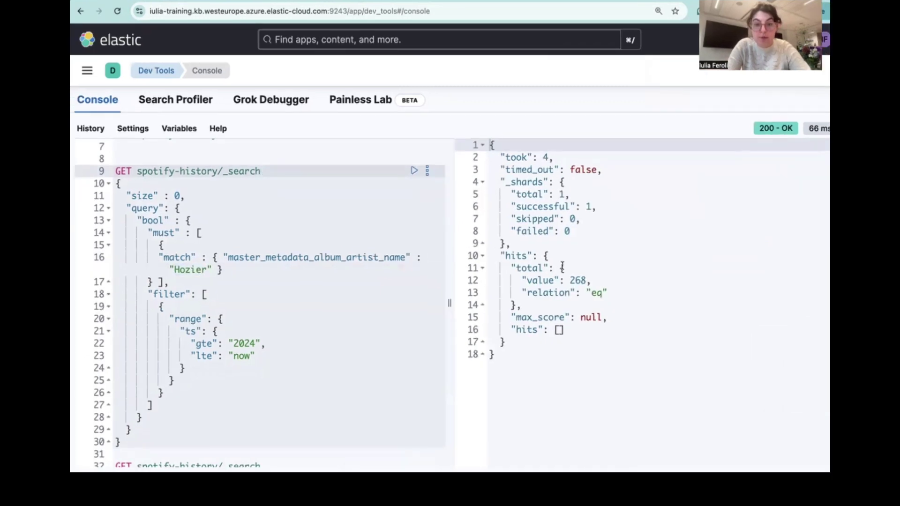
{"action": "left_click_drag", "start_coordinate": [570, 279], "coordinate": [592, 280]}
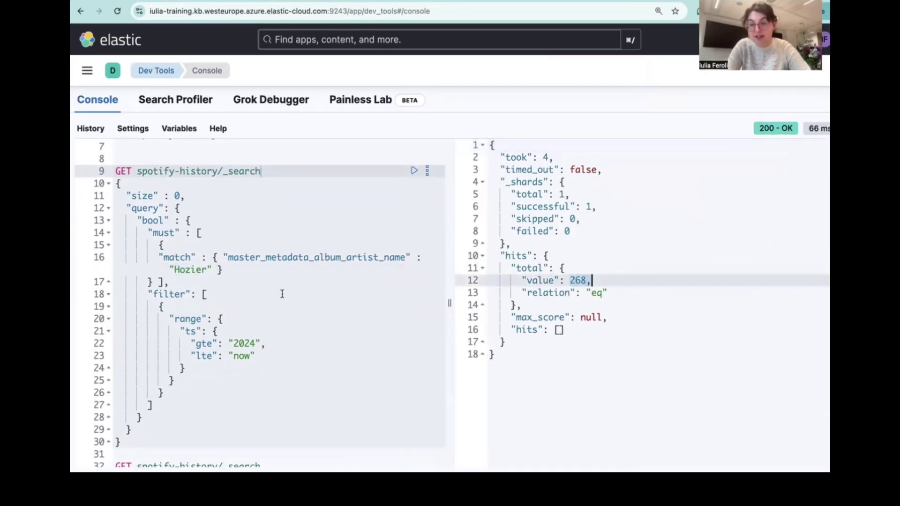
- Run the spotify-history search with the 2024–2025 range and top_artists keyword aggregation, and inspect the returned artist buckets
{"action": "scroll", "coordinate": [282, 294], "scroll_direction": "down", "scroll_amount": 5}
{"action": "left_click", "coordinate": [263, 333]}
{"action": "key", "text": "super+Return"}
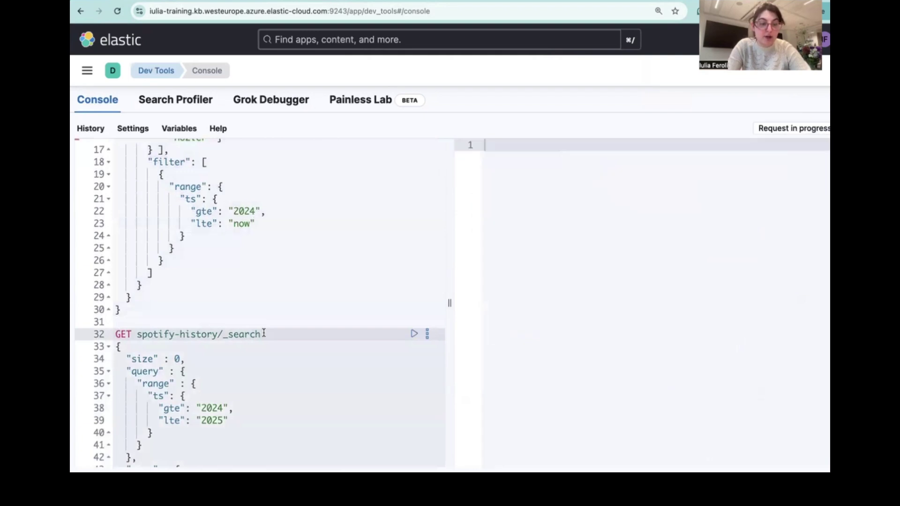
{"action": "scroll", "coordinate": [264, 332], "scroll_direction": "down", "scroll_amount": 4}
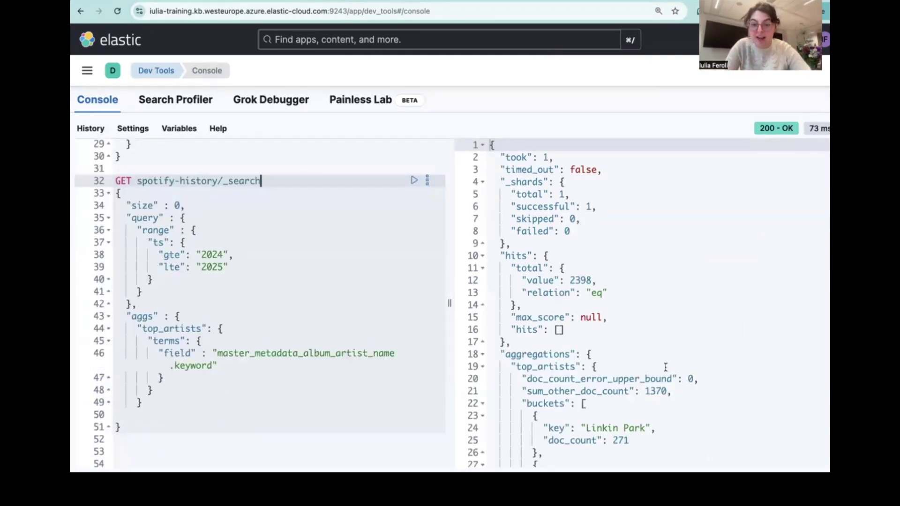
{"action": "scroll", "coordinate": [665, 367], "scroll_direction": "down", "scroll_amount": 5}
{"action": "left_click_drag", "start_coordinate": [533, 220], "coordinate": [648, 412]}
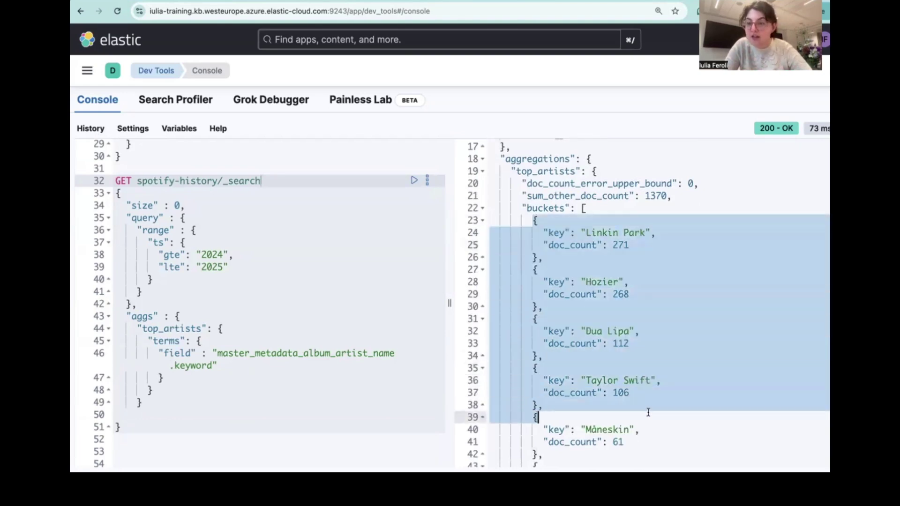
{"action": "scroll", "coordinate": [648, 413], "scroll_direction": "down", "scroll_amount": 1}
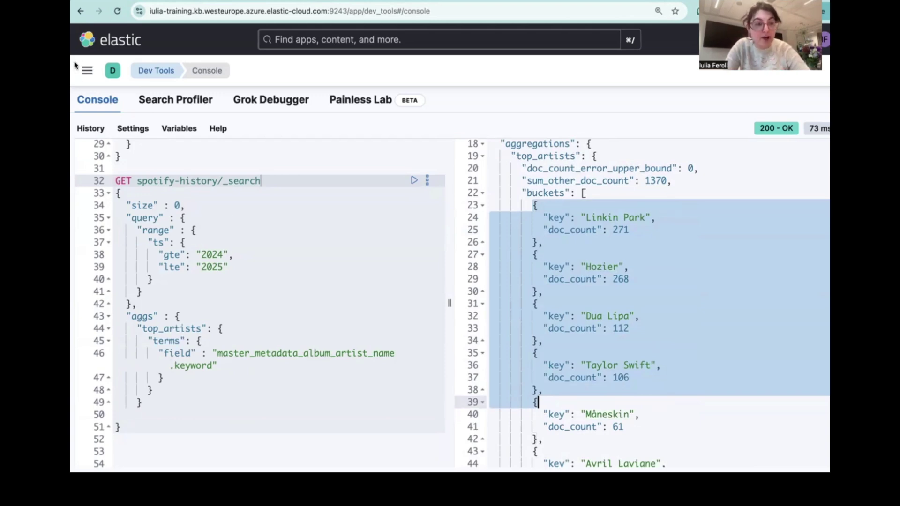
- Open the second recently viewed Spotify Wrapped dashboard and set its time range to Jan 1, 2024 through Jan 1, 2025
{"action": "left_click", "coordinate": [85, 73]}
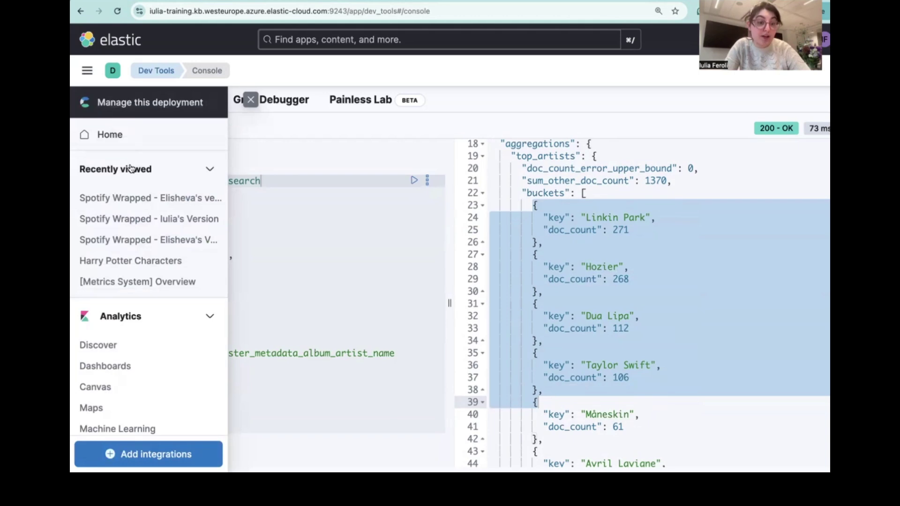
{"action": "left_click", "coordinate": [149, 218]}
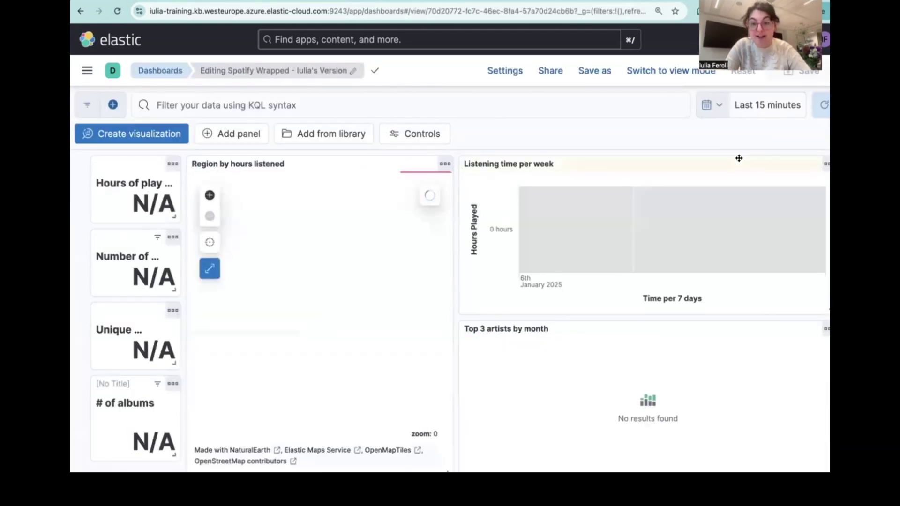
{"action": "left_click", "coordinate": [761, 118]}
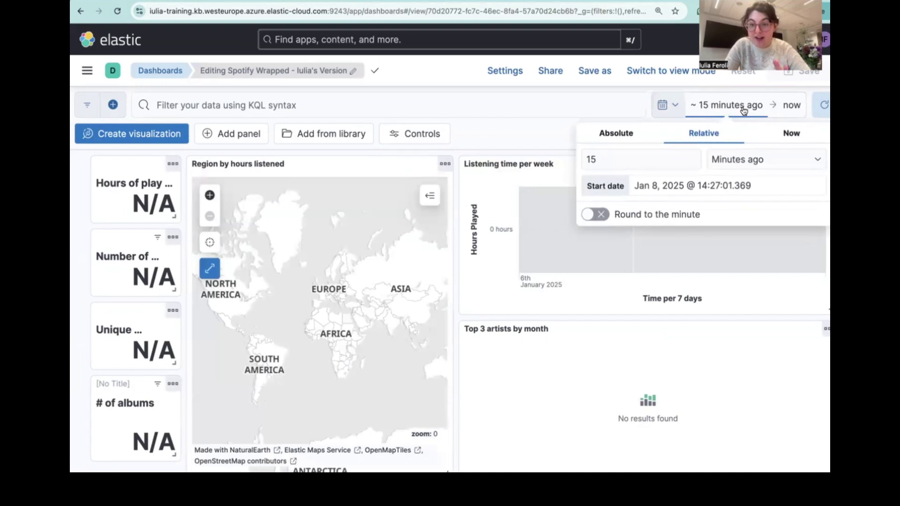
{"action": "left_click", "coordinate": [663, 106]}
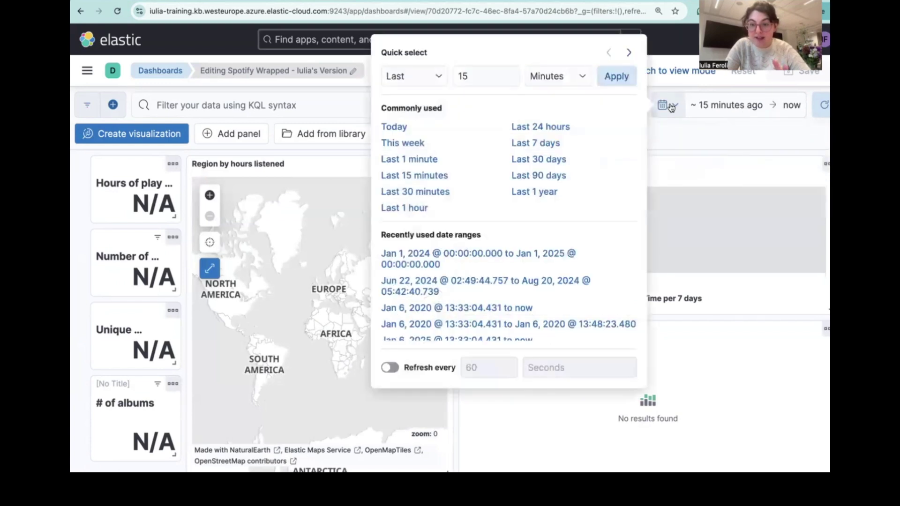
{"action": "left_click", "coordinate": [396, 259]}
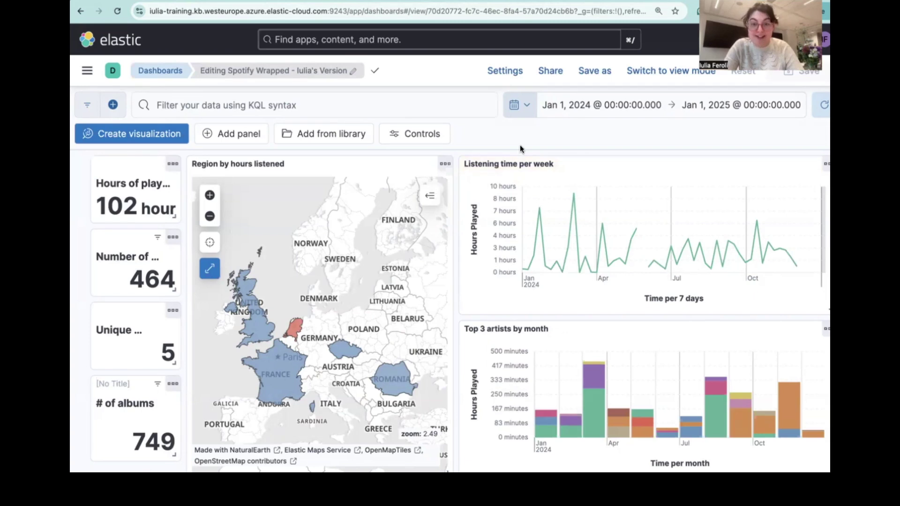
{"action": "scroll", "coordinate": [520, 148], "scroll_direction": "down", "scroll_amount": 1}
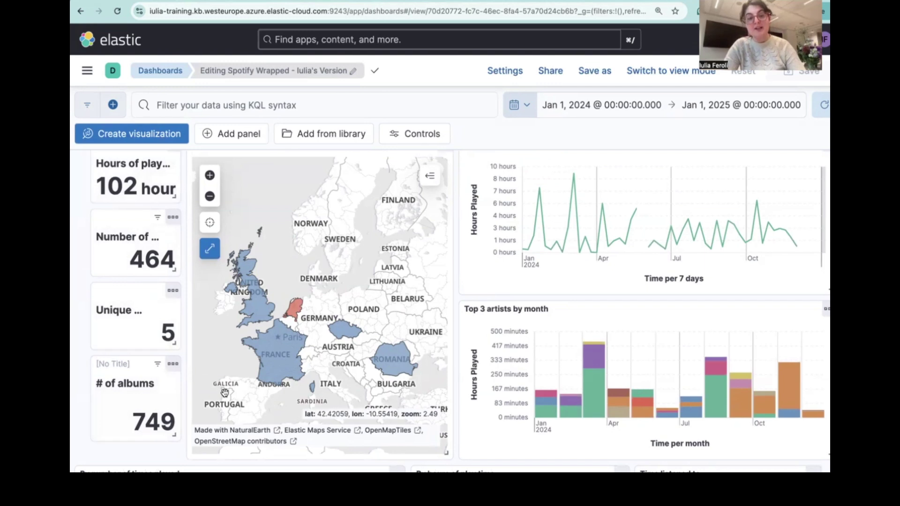
{"action": "mouse_move", "coordinate": [263, 319]}
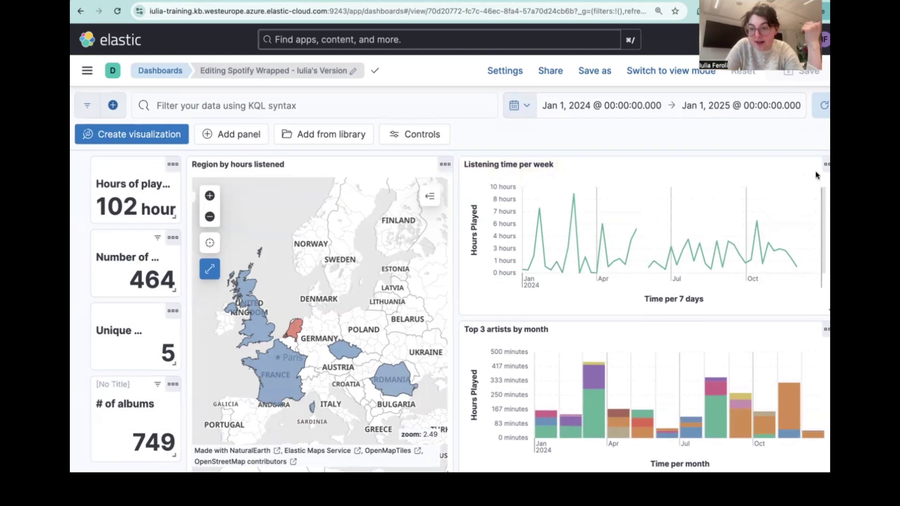
- Open the "Listening time per week" visualization for editing in Lens
{"action": "left_click", "coordinate": [826, 163]}
{"action": "left_click", "coordinate": [723, 125]}
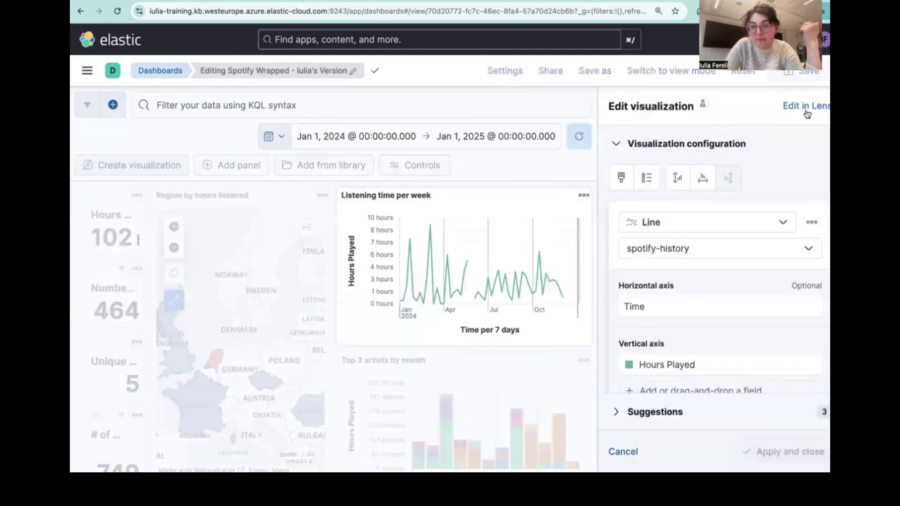
{"action": "left_click", "coordinate": [805, 109]}
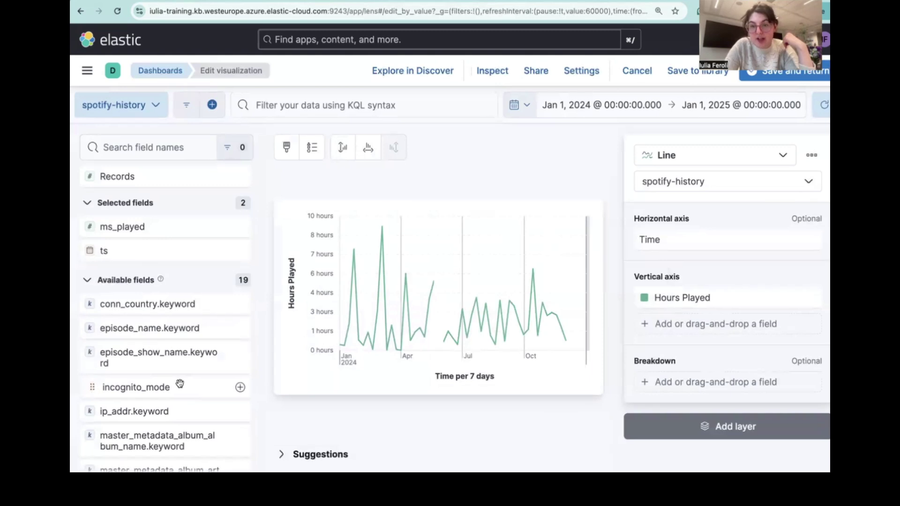
- Change the listening time chart's visualization type to Bar vertical
{"action": "left_click", "coordinate": [671, 156]}
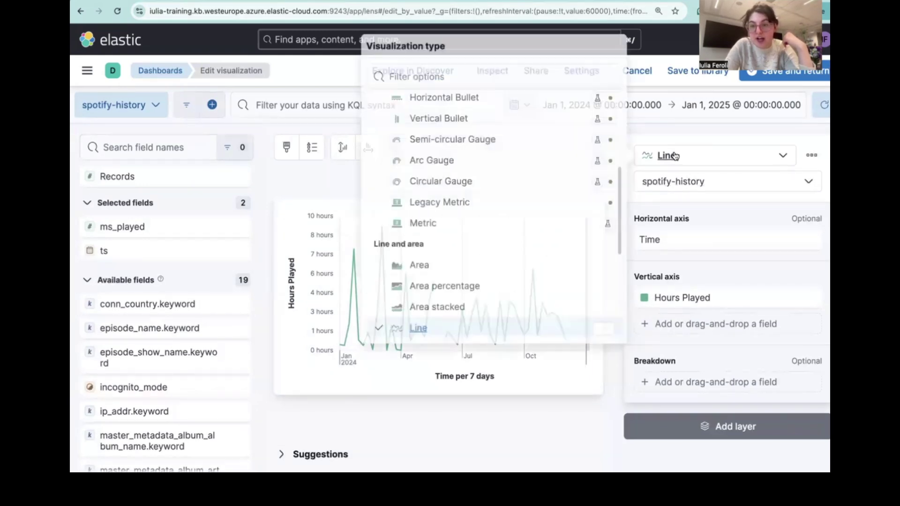
{"action": "scroll", "coordinate": [482, 280], "scroll_direction": "up", "scroll_amount": 3}
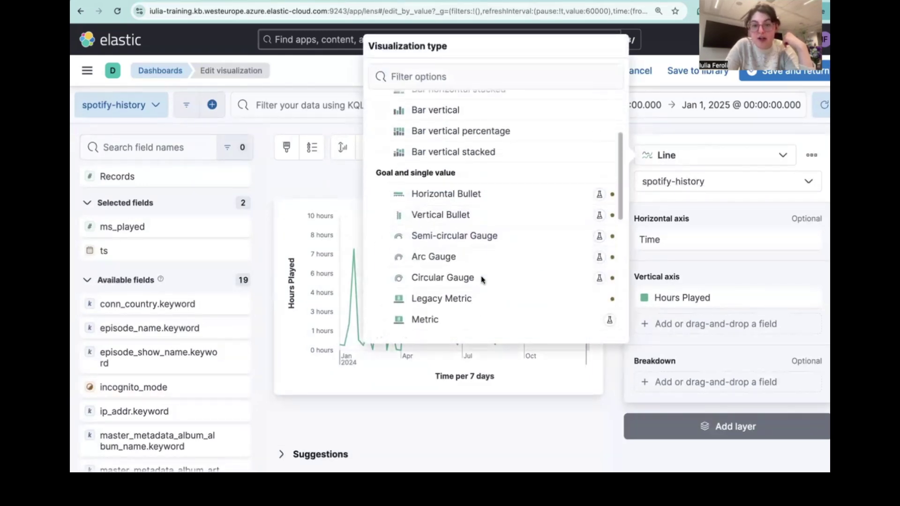
{"action": "left_click", "coordinate": [430, 117]}
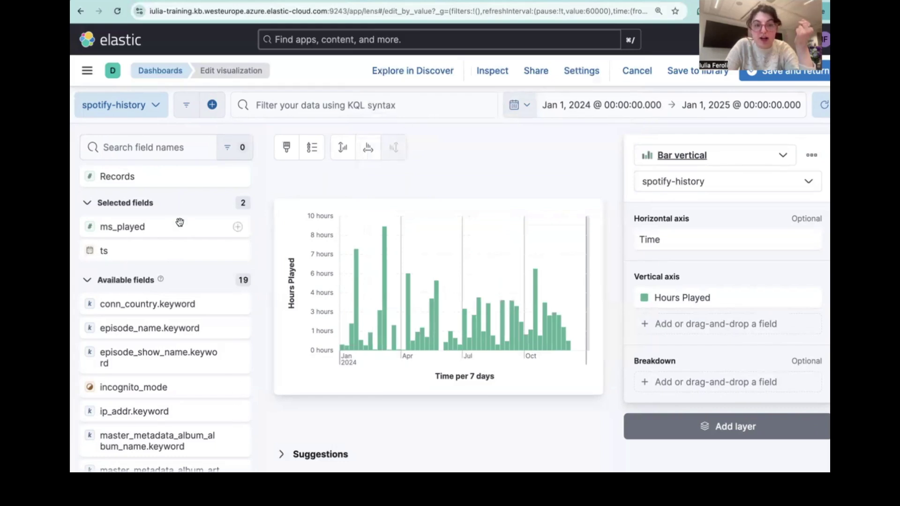
- Look through the list of available data views, keeping spotify-history, and check the chart's first weekly bars
{"action": "left_click", "coordinate": [118, 106]}
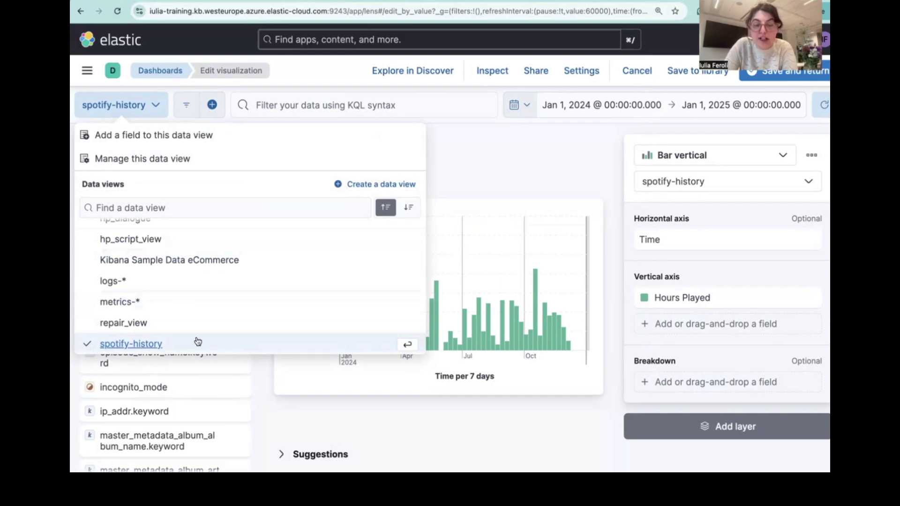
{"action": "left_click", "coordinate": [492, 158]}
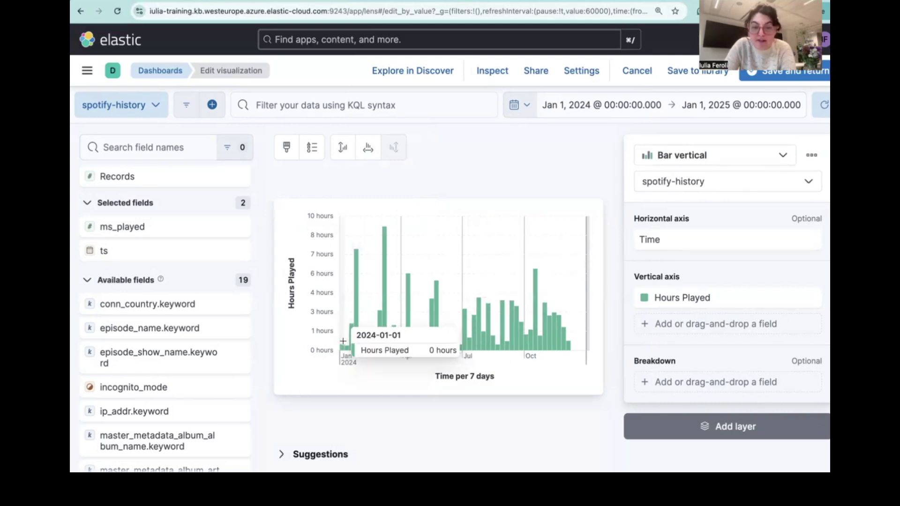
{"action": "mouse_move", "coordinate": [354, 347]}
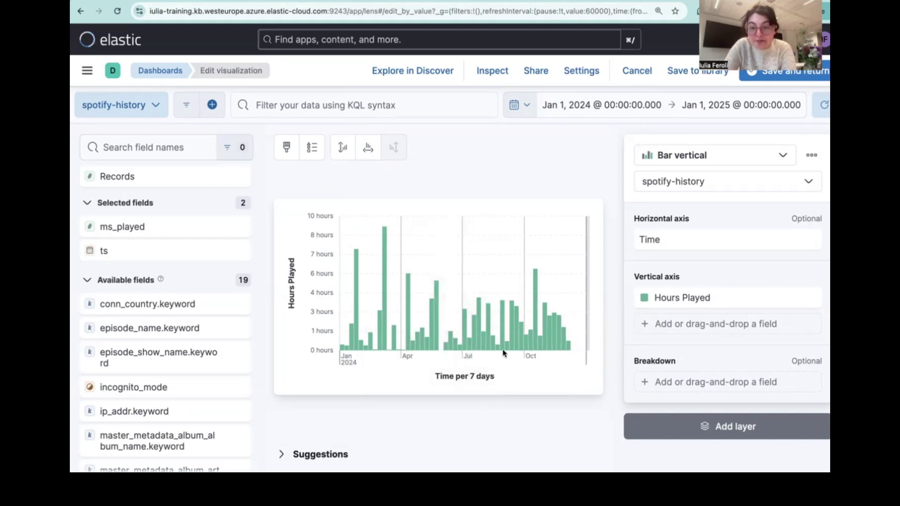
- Change the Hours Played vertical axis value format so the duration converts from milliseconds to Days
{"action": "left_click", "coordinate": [695, 300]}
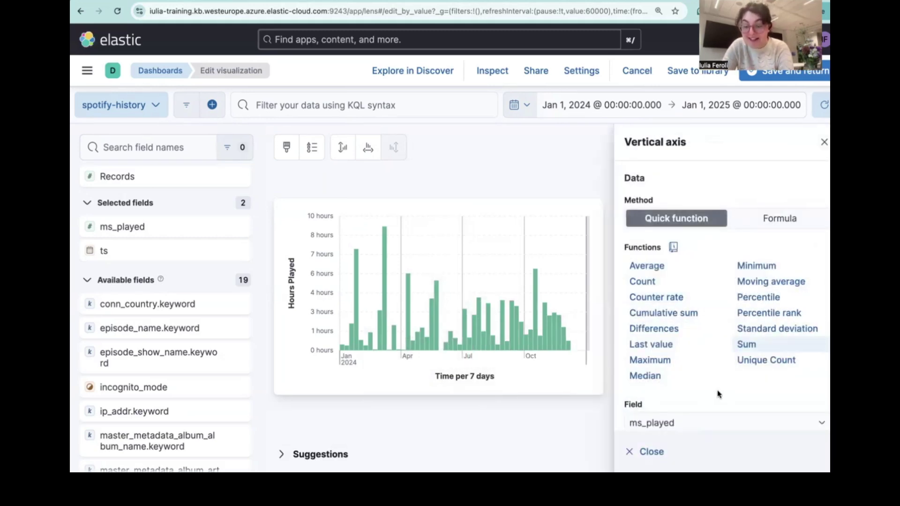
{"action": "scroll", "coordinate": [717, 394], "scroll_direction": "down", "scroll_amount": 3}
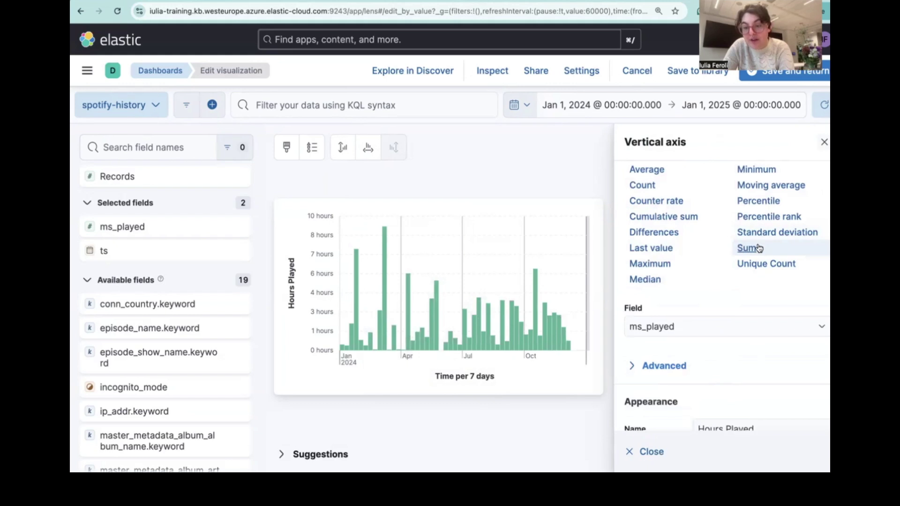
{"action": "scroll", "coordinate": [691, 325], "scroll_direction": "down", "scroll_amount": 3}
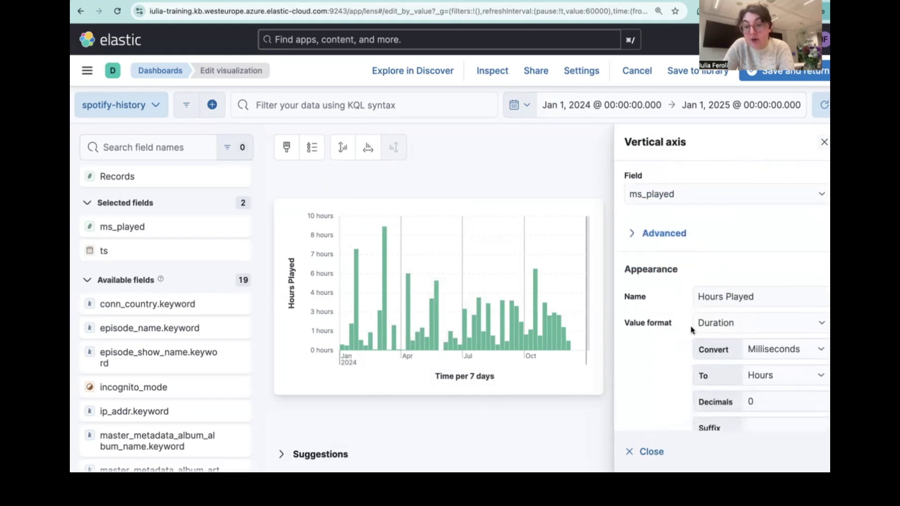
{"action": "scroll", "coordinate": [766, 380], "scroll_direction": "down", "scroll_amount": 1}
{"action": "left_click", "coordinate": [768, 348]}
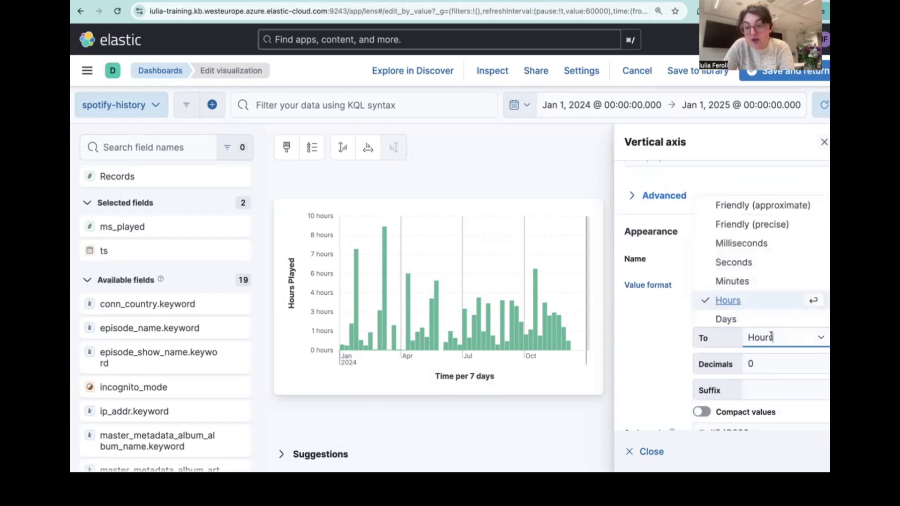
{"action": "left_click", "coordinate": [749, 316]}
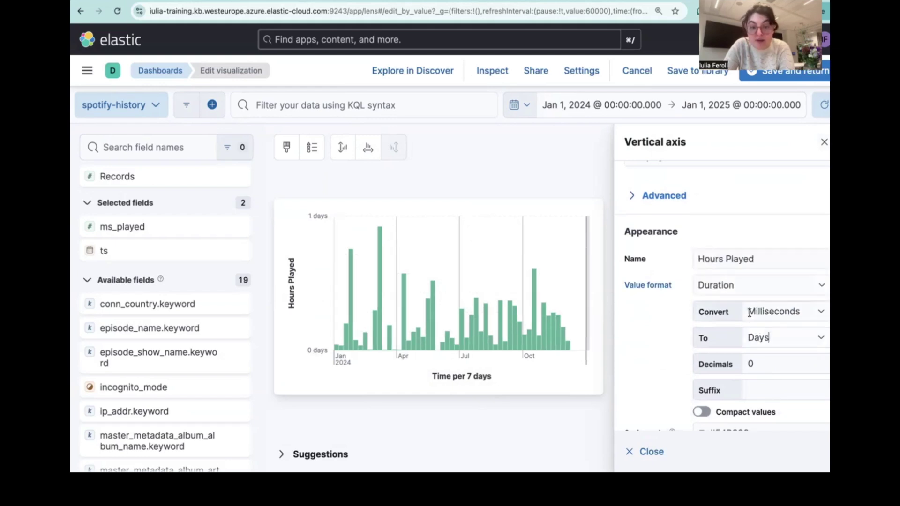
{"action": "left_click", "coordinate": [756, 339]}
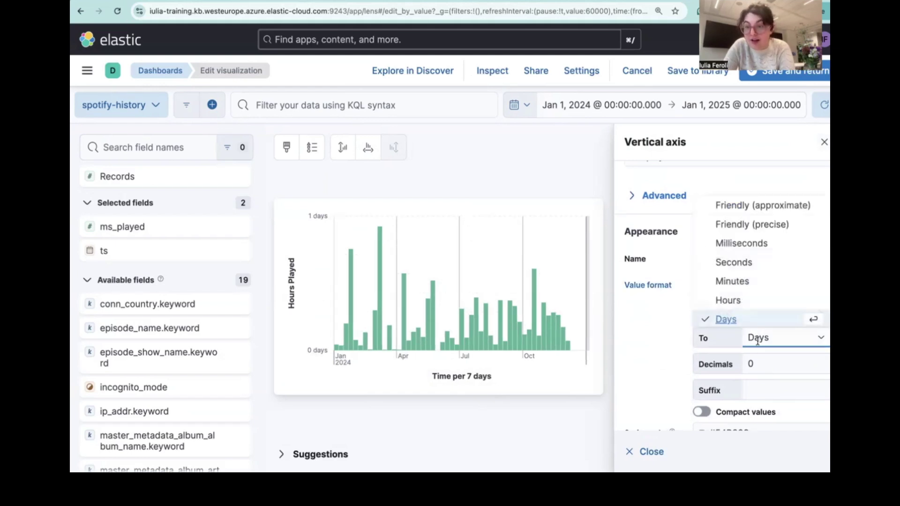
{"action": "left_click", "coordinate": [818, 337]}
- Return to the dashboard without saving the chart edits and review the region map and the artist charts by plays, hours and share
{"action": "scroll", "coordinate": [628, 328], "scroll_direction": "up", "scroll_amount": 5}
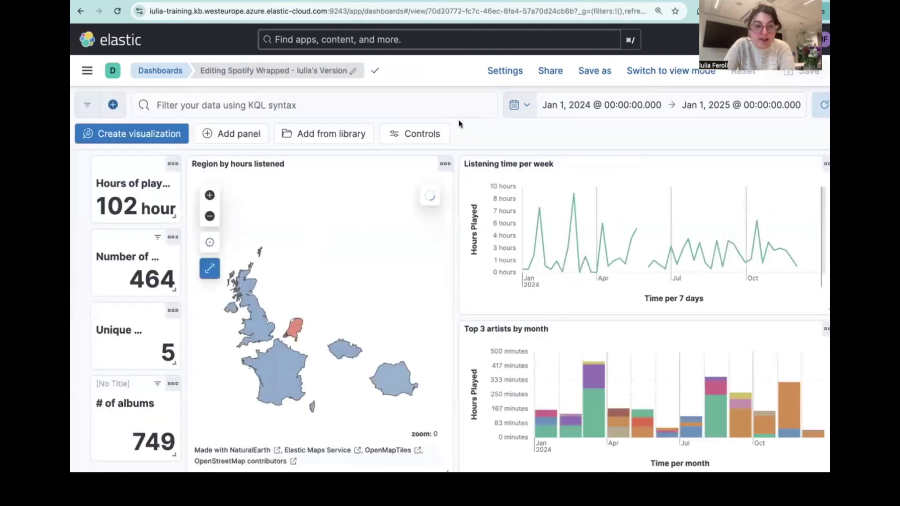
{"action": "scroll", "coordinate": [385, 264], "scroll_direction": "down", "scroll_amount": 5}
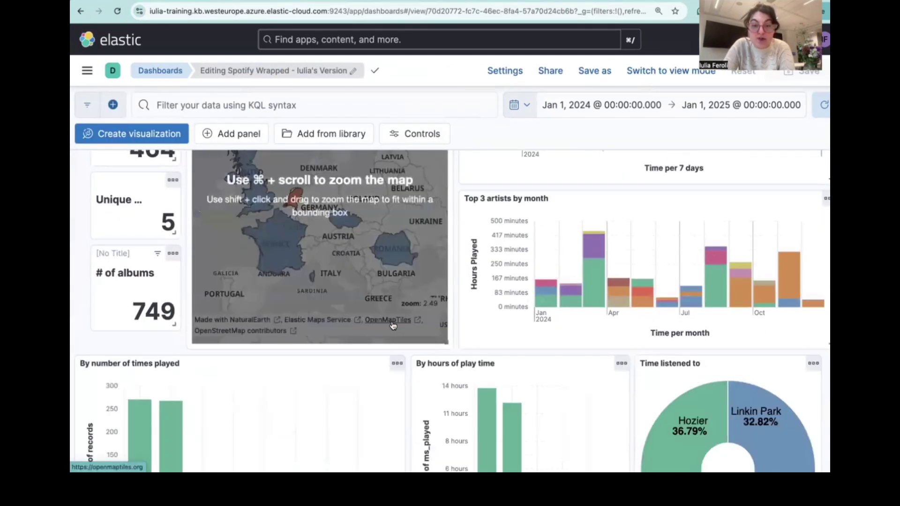
{"action": "scroll", "coordinate": [392, 326], "scroll_direction": "down", "scroll_amount": 4}
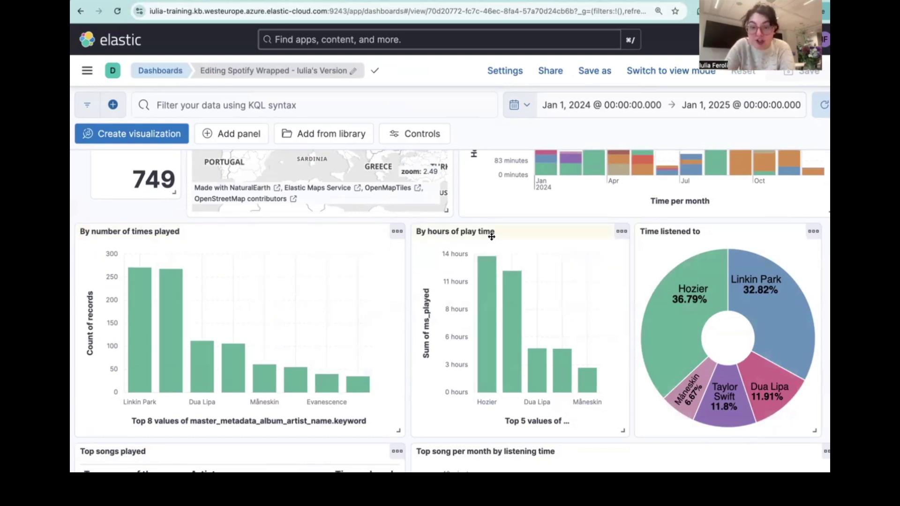
{"action": "scroll", "coordinate": [491, 237], "scroll_direction": "down", "scroll_amount": 6}
- Examine the Top songs played table and the monthly bars of the Top song per month by listening time chart
{"action": "scroll", "coordinate": [492, 240], "scroll_direction": "up", "scroll_amount": 1}
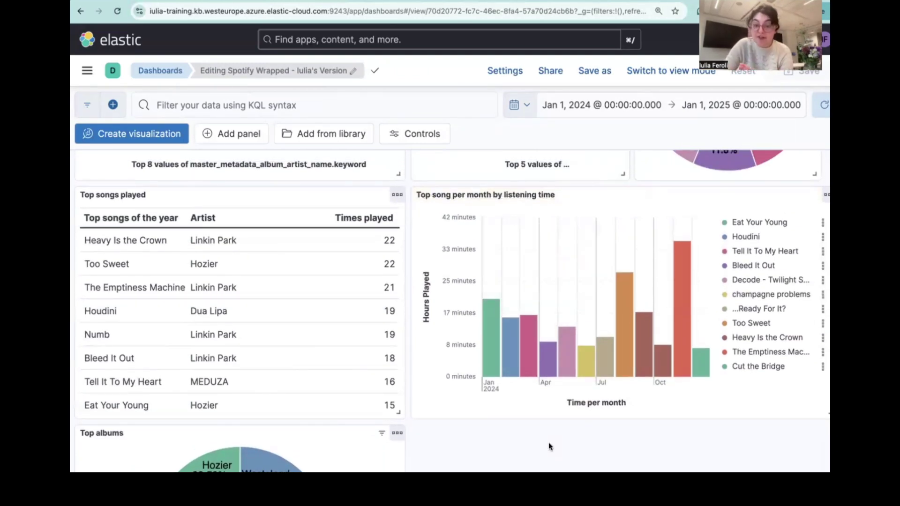
{"action": "mouse_move", "coordinate": [489, 322]}
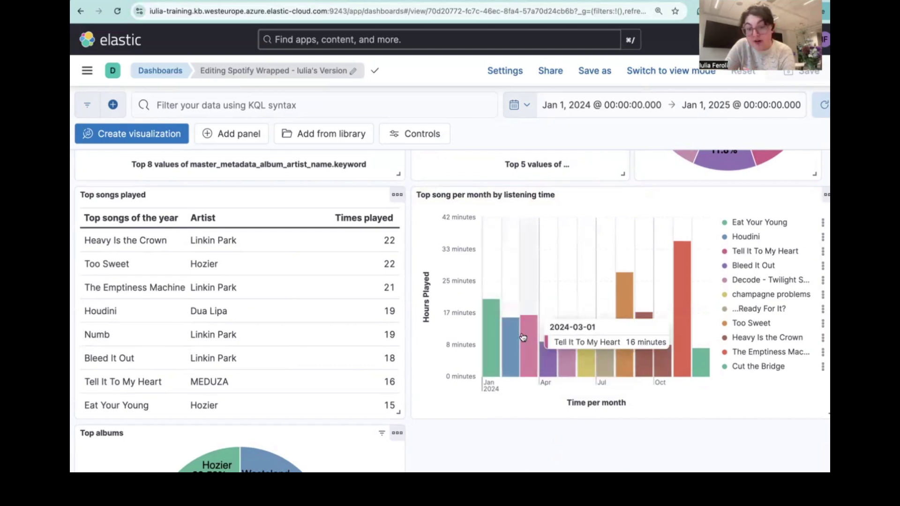
{"action": "mouse_move", "coordinate": [552, 347]}
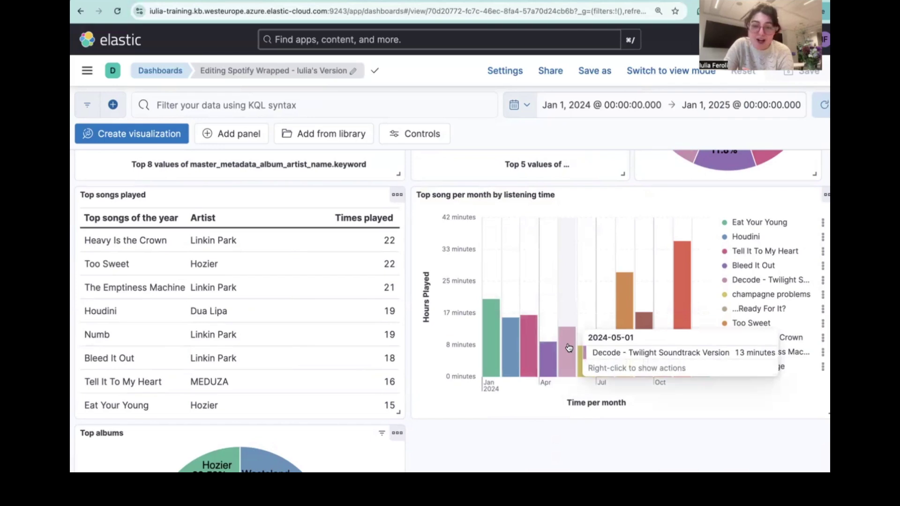
{"action": "mouse_move", "coordinate": [688, 351]}
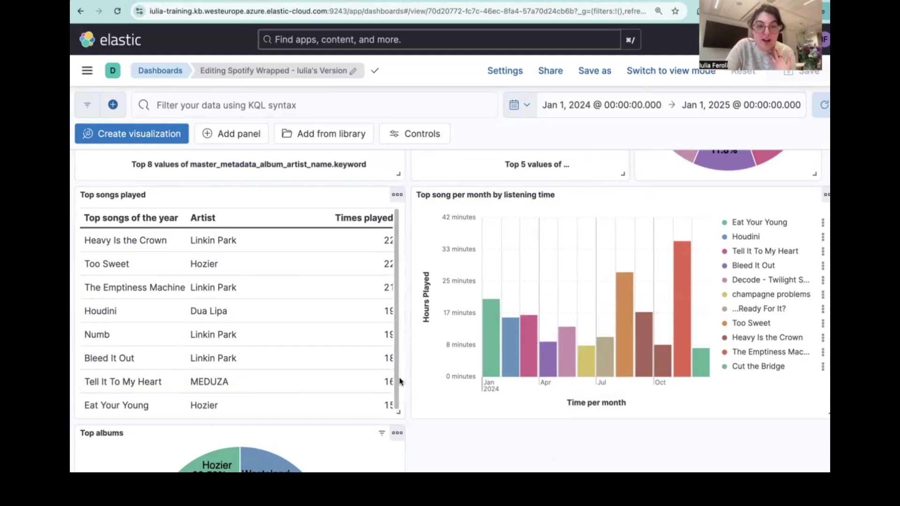
{"action": "scroll", "coordinate": [474, 291], "scroll_direction": "up", "scroll_amount": 1}
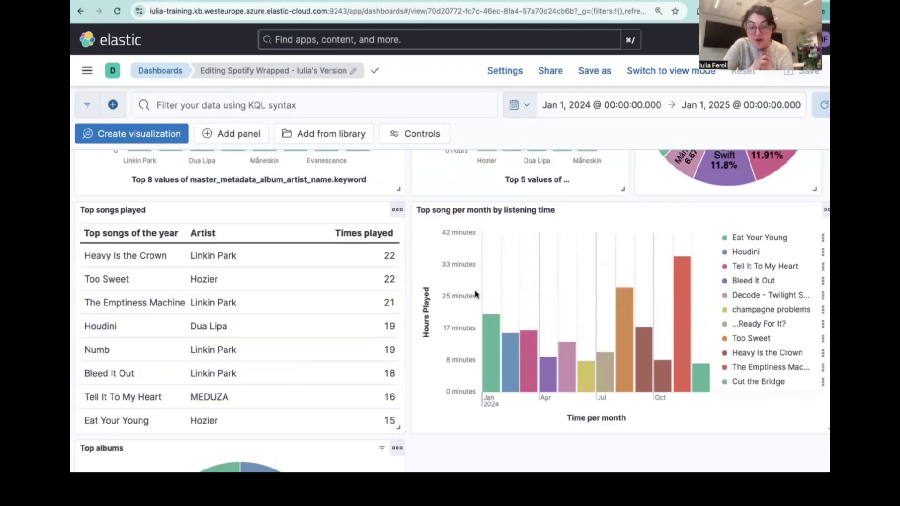
{"action": "scroll", "coordinate": [474, 291], "scroll_direction": "up", "scroll_amount": 5}
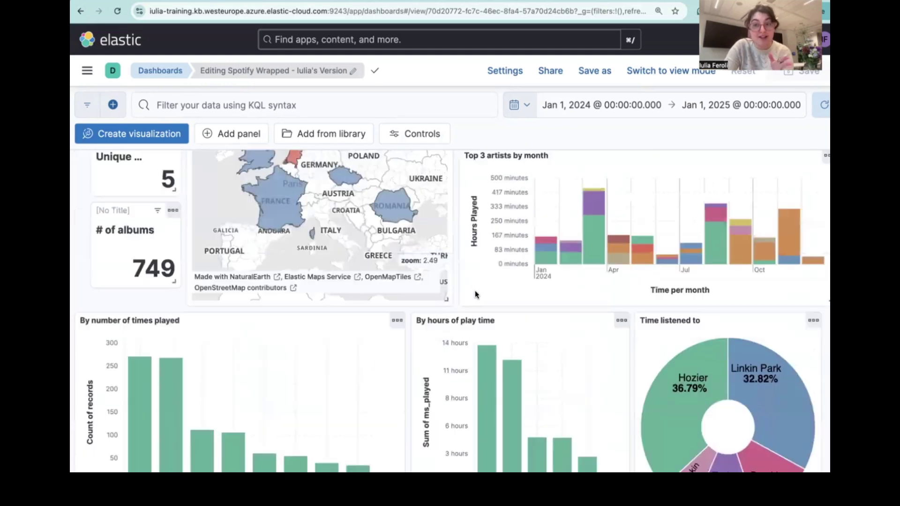
- Open the second recently viewed Spotify Wrapped dashboard and review its play time metrics, top artists, album shares and top tracks
{"action": "left_click", "coordinate": [89, 71]}
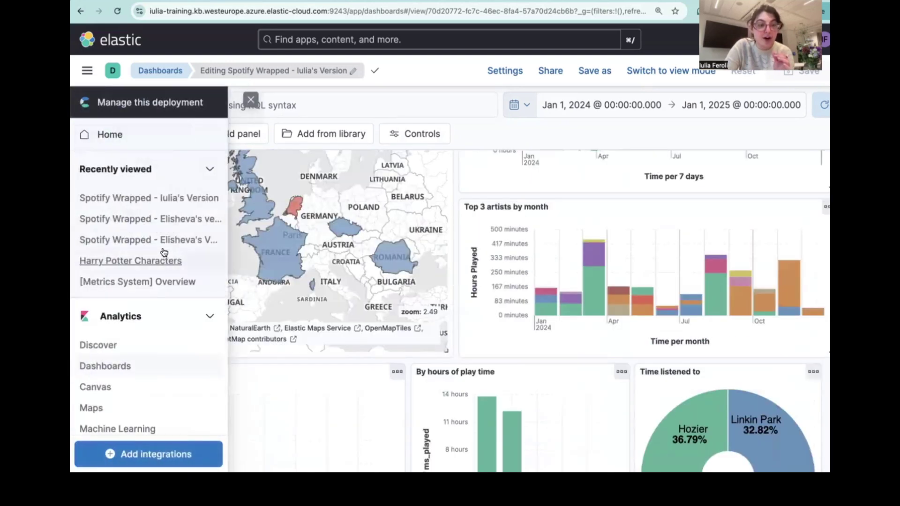
{"action": "left_click", "coordinate": [153, 227]}
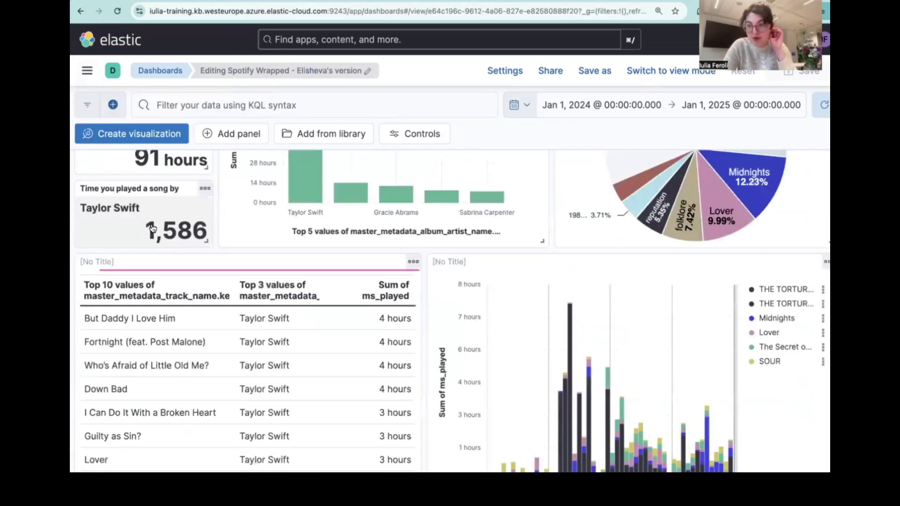
{"action": "scroll", "coordinate": [152, 227], "scroll_direction": "up", "scroll_amount": 5}
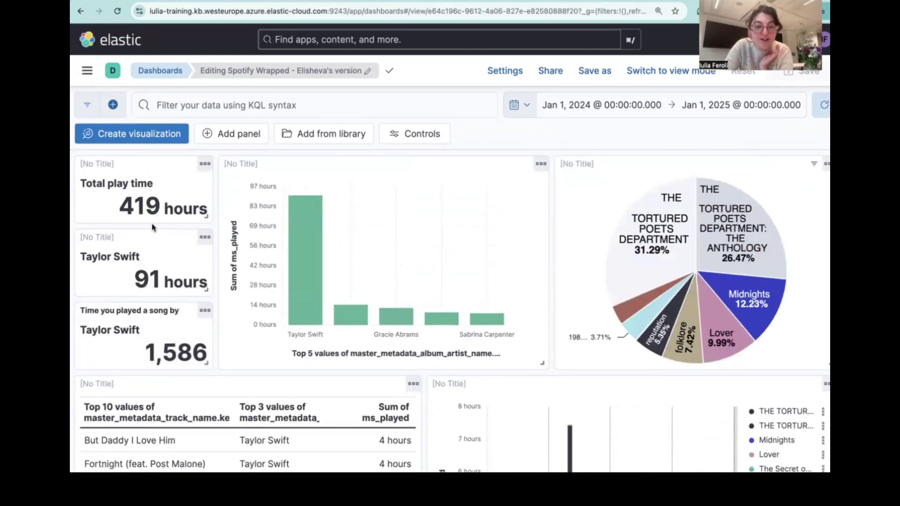
{"action": "mouse_move", "coordinate": [291, 267]}
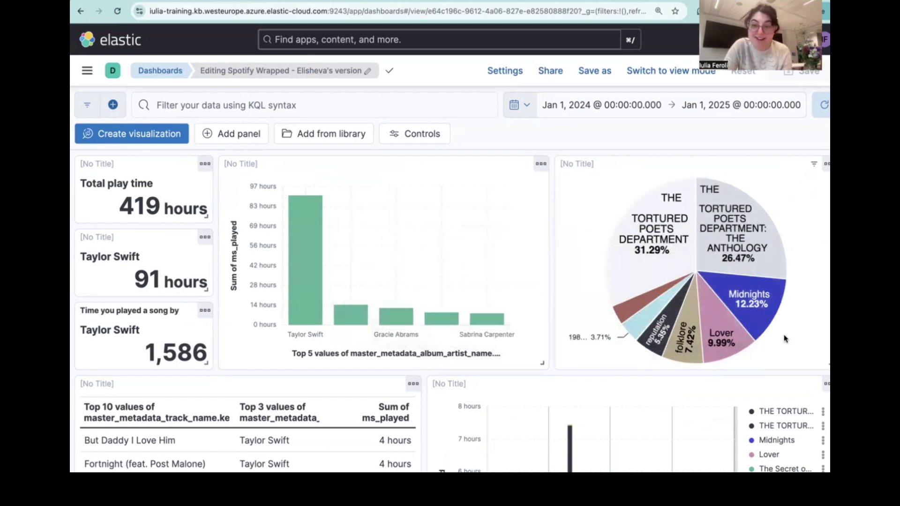
{"action": "scroll", "coordinate": [785, 339], "scroll_direction": "down", "scroll_amount": 5}
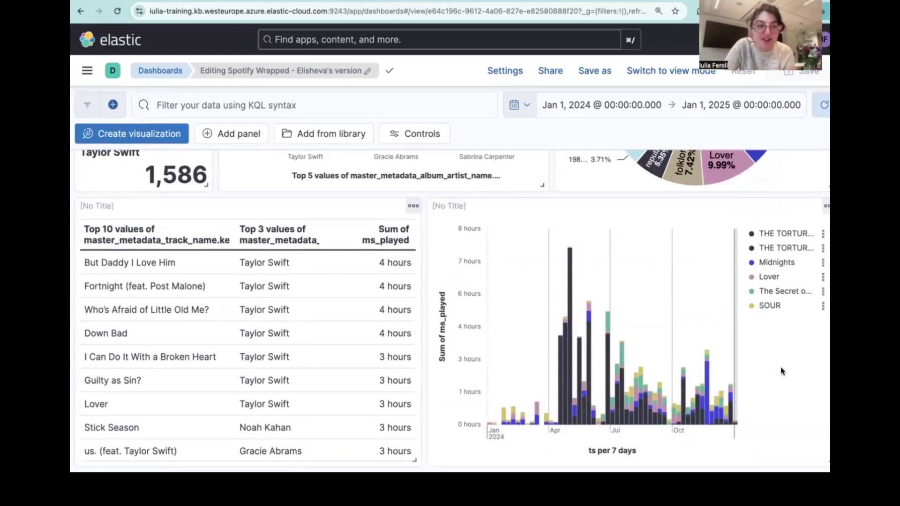
{"action": "scroll", "coordinate": [781, 369], "scroll_direction": "up", "scroll_amount": 4}
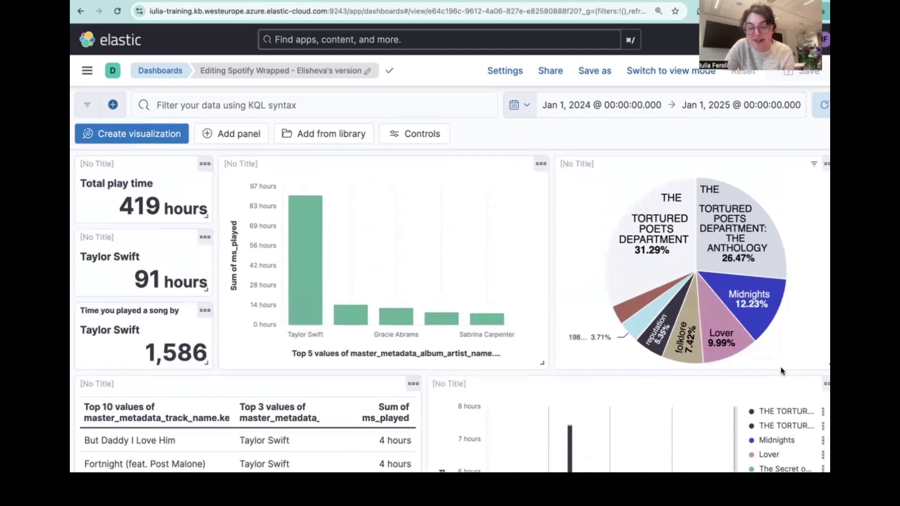
- Open the stacked bar chart of weekly ms_played by album for editing in Lens
{"action": "scroll", "coordinate": [780, 367], "scroll_direction": "down", "scroll_amount": 2}
{"action": "left_click", "coordinate": [827, 305]}
{"action": "left_click", "coordinate": [698, 266]}
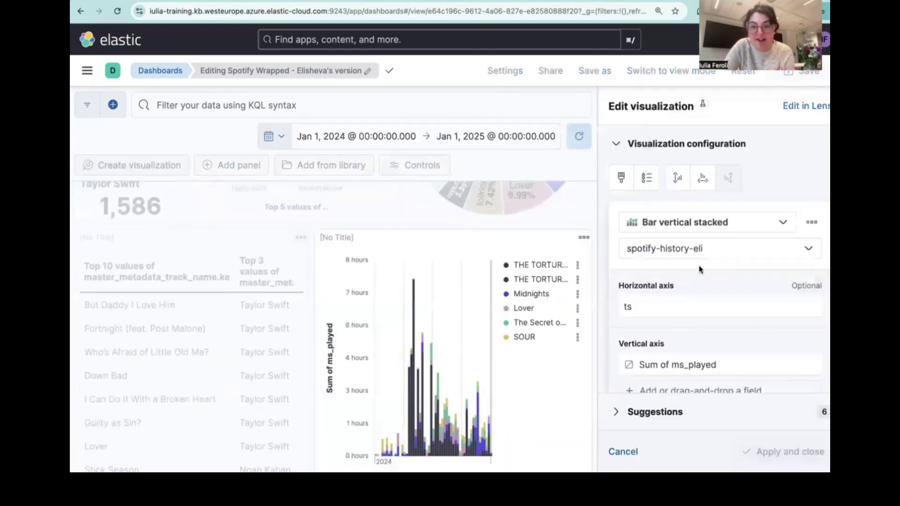
{"action": "left_click", "coordinate": [815, 106]}
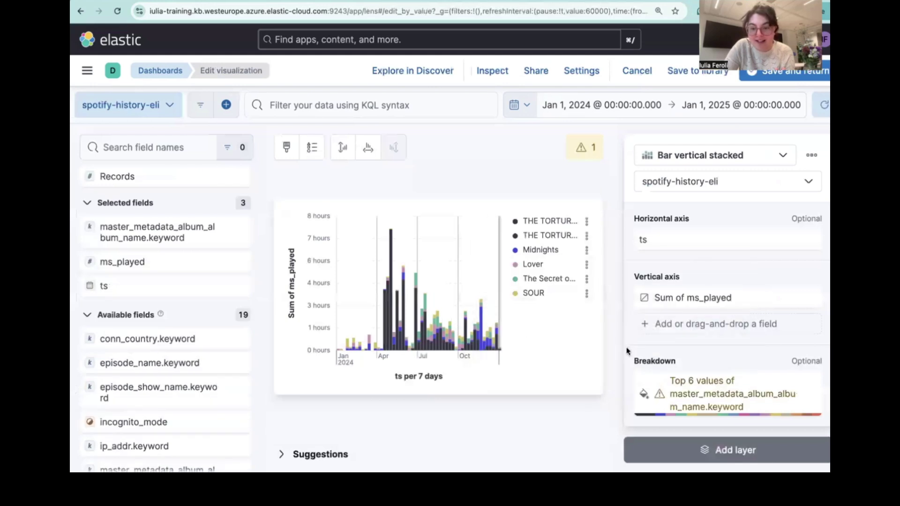
- Open the color mapping of the chart's album name breakdown and examine the color assigned to each album
{"action": "scroll", "coordinate": [729, 349], "scroll_direction": "down", "scroll_amount": 1}
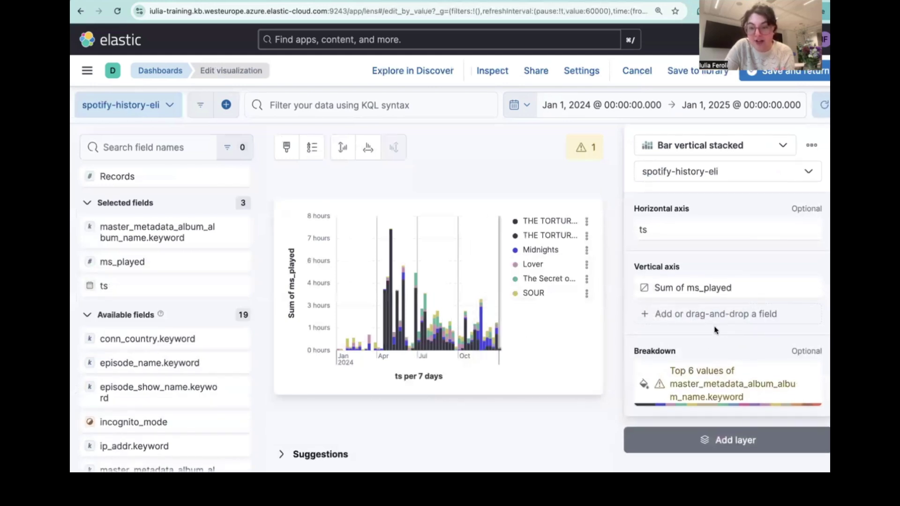
{"action": "left_click", "coordinate": [707, 383]}
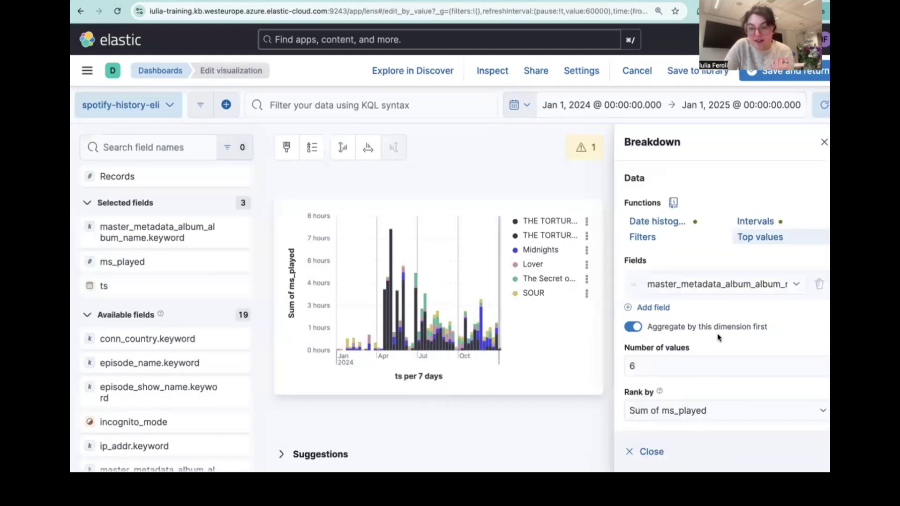
{"action": "scroll", "coordinate": [717, 333], "scroll_direction": "down", "scroll_amount": 8}
{"action": "scroll", "coordinate": [767, 317], "scroll_direction": "down", "scroll_amount": 1}
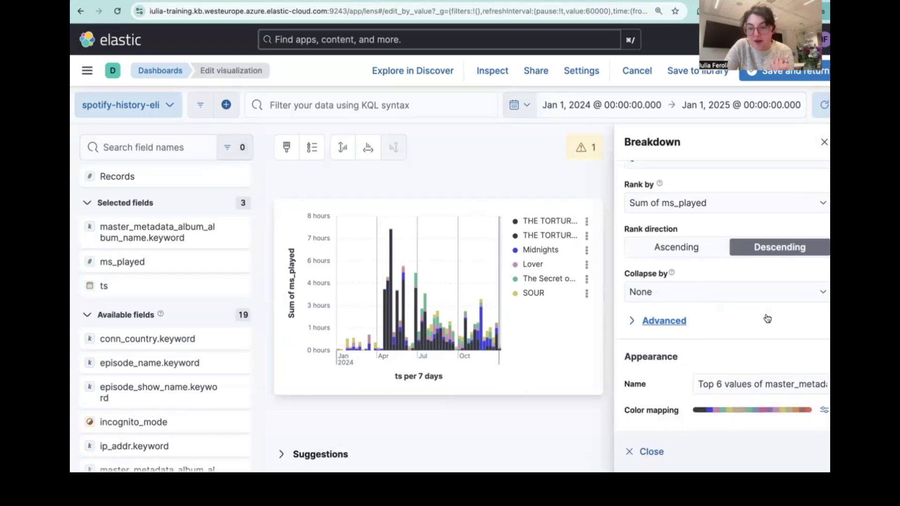
{"action": "left_click", "coordinate": [824, 411]}
{"action": "scroll", "coordinate": [763, 365], "scroll_direction": "down", "scroll_amount": 2}
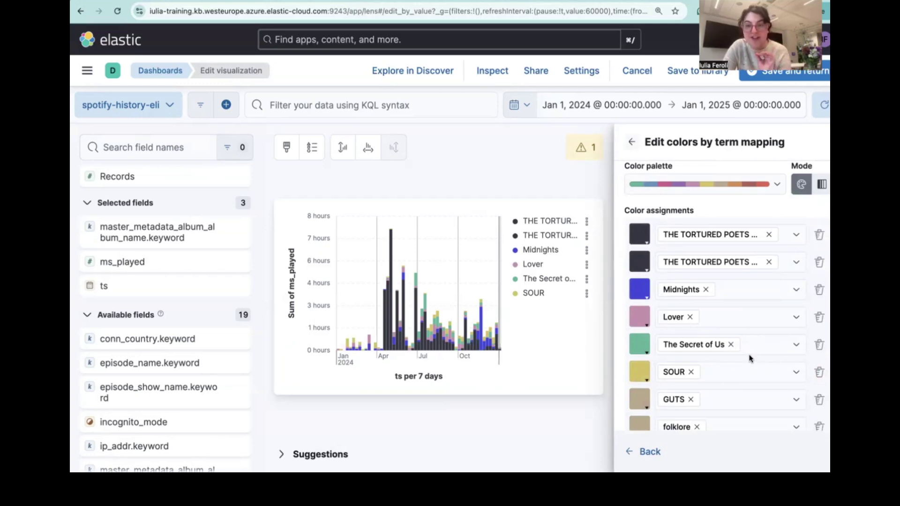
{"action": "scroll", "coordinate": [748, 358], "scroll_direction": "down", "scroll_amount": 1}
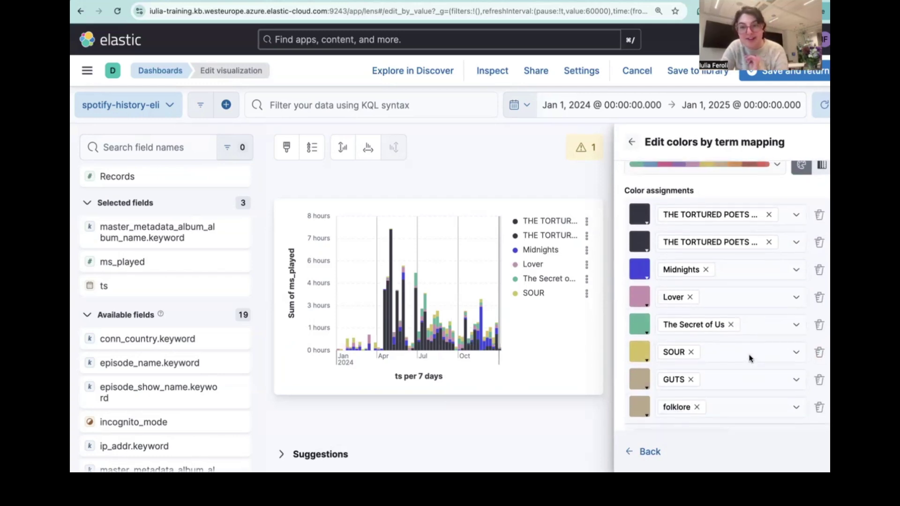